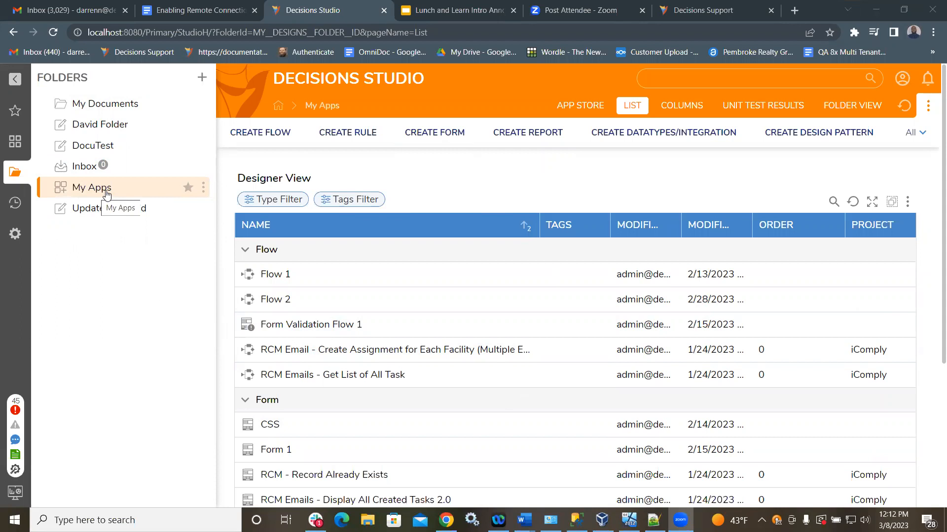
Open the Query Editor from the My Apps folder to start a new database query.
right_click(107, 192)
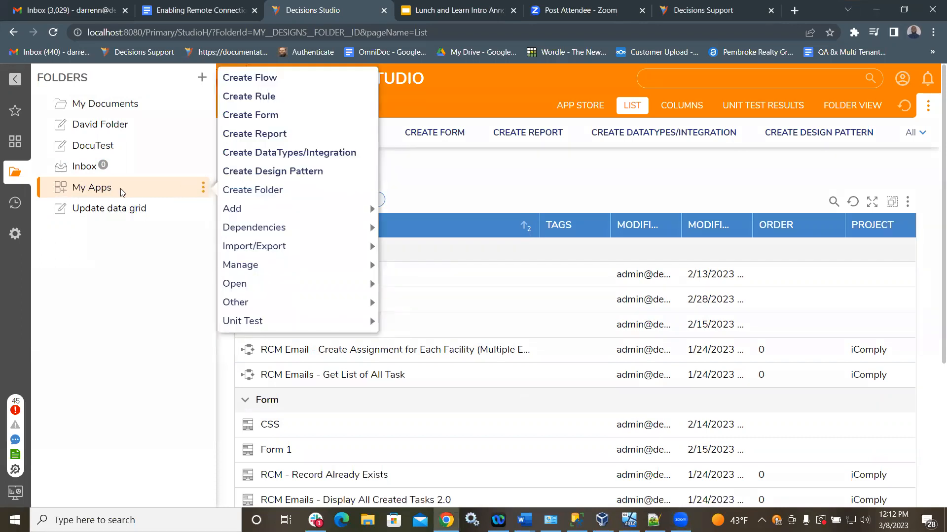
mouse_move(291, 266)
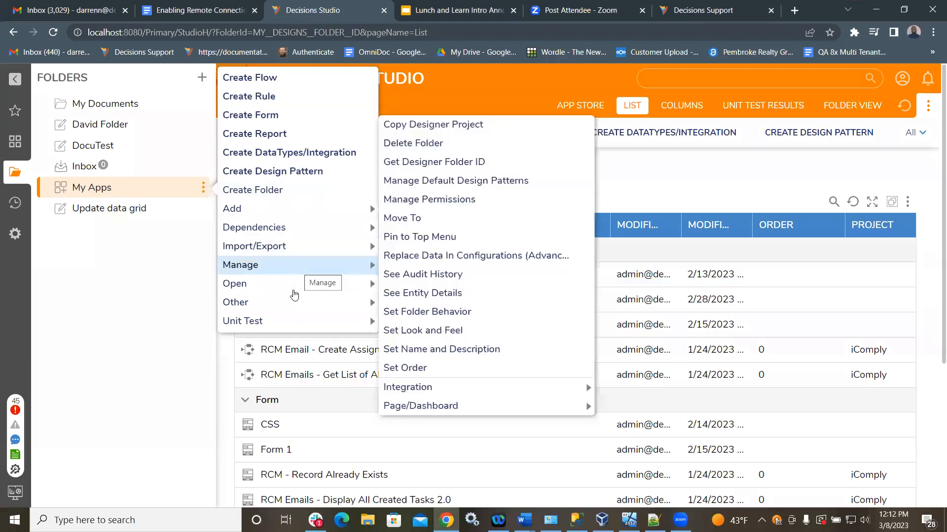
mouse_move(296, 302)
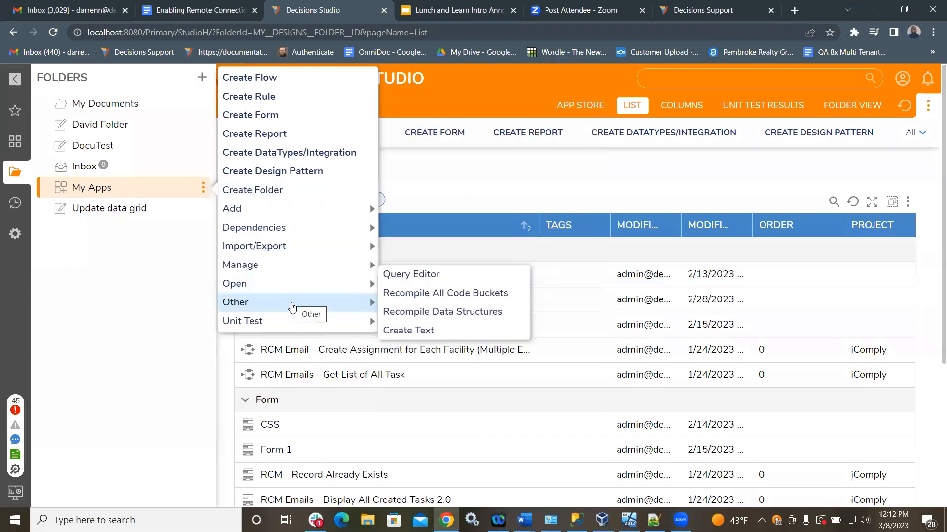
click(421, 275)
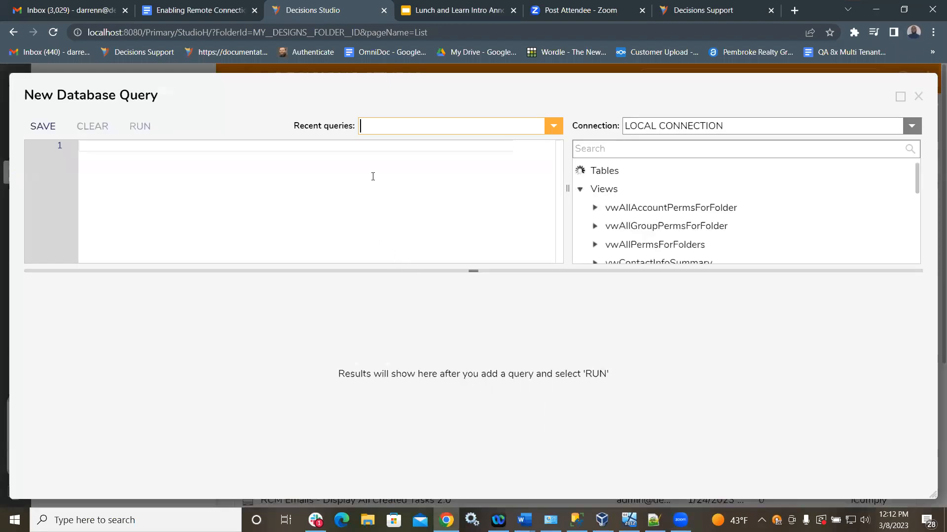
click(373, 176)
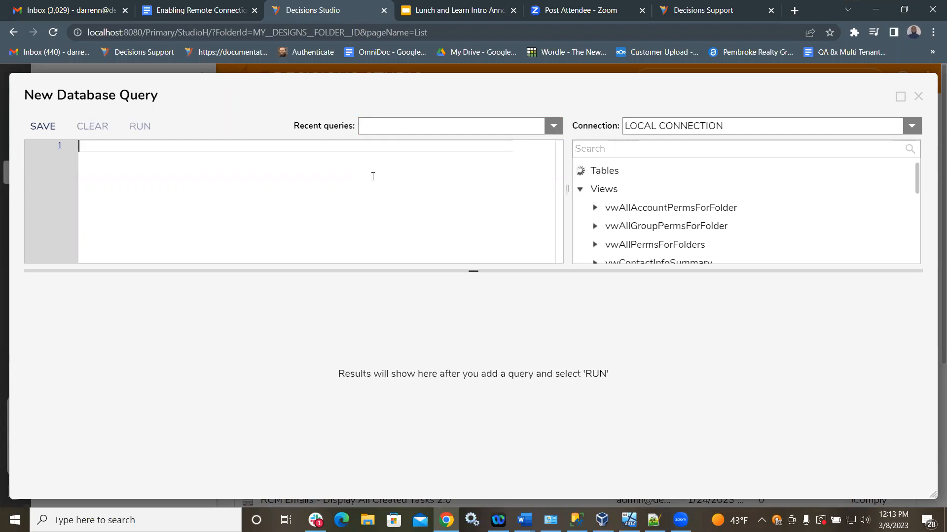
text(uoda)
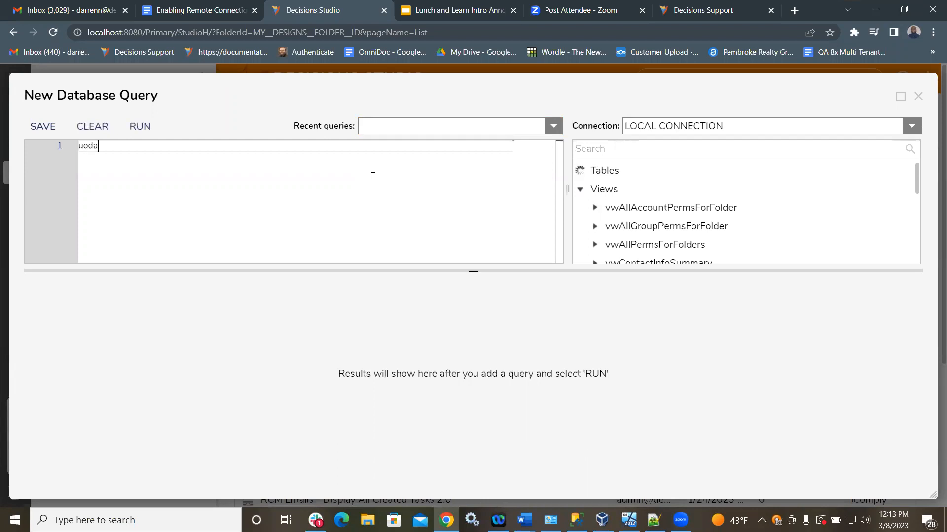
text(p)
key(BackSpace)
key(BackSpace)
text(pdate entity_account where)
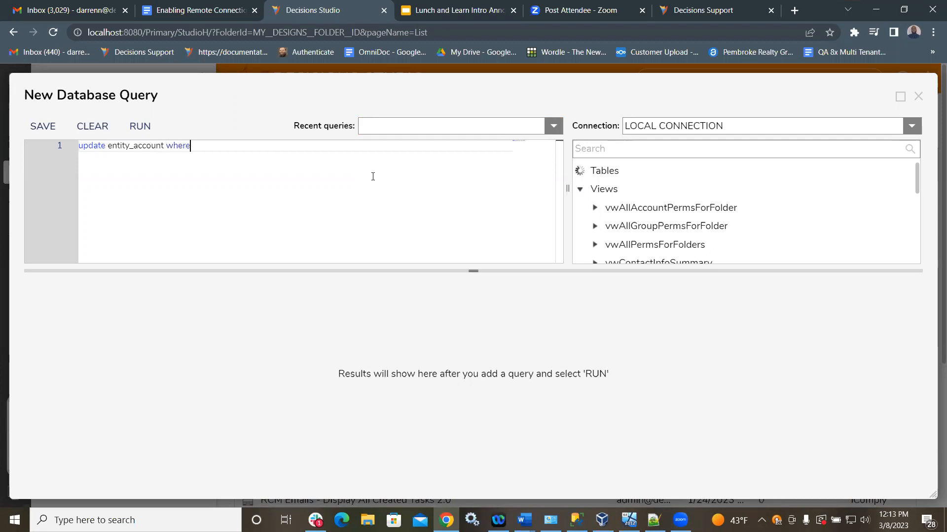
text( auth)
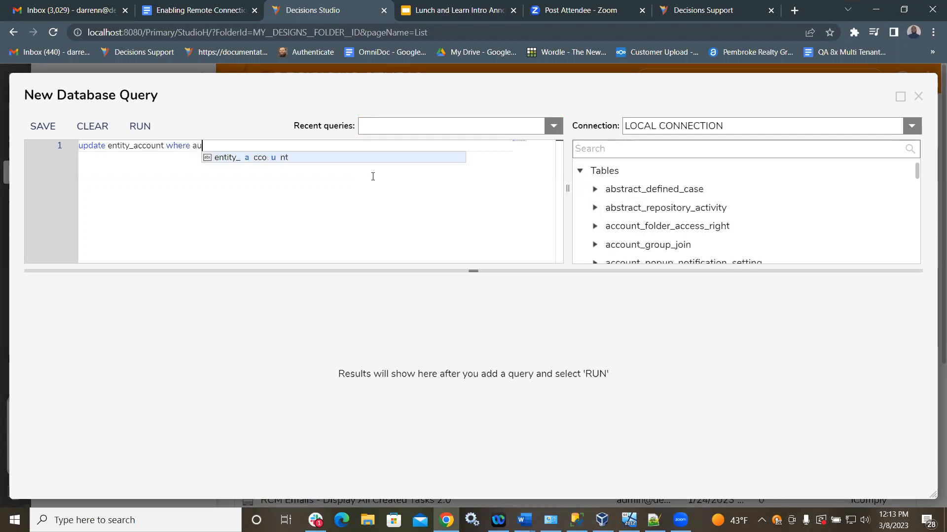
key(BackSpace)
text(thent)
key(BackSpace)
key(BackSpace)
key(BackSpace)
key(BackSpace)
key(BackSpace)
text(thenitcatio)
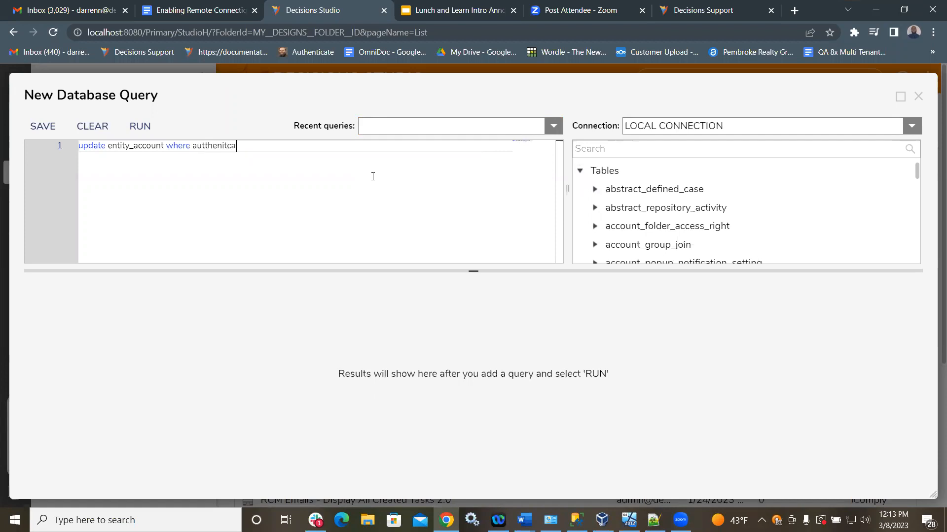
key(BackSpace)
key(BackSpace)
key(BackSpace)
key(BackSpace)
key(BackSpace)
key(BackSpace)
key(BackSpace)
key(BackSpace)
key(BackSpace)
key(BackSpace)
key(BackSpace)
text(hentication_type)
click(166, 146)
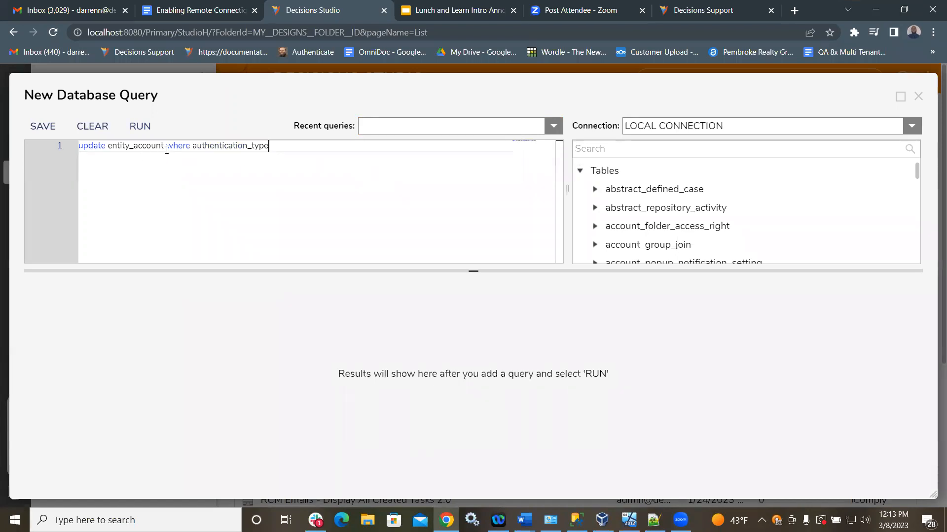
key(Left)
key(Right)
key(Right)
key(Right)
key(Right)
key(Right)
key(Right)
key(Right)
key(Right)
key(Right)
key(Right)
key(Right)
key(Right)
key(Right)
key(Right)
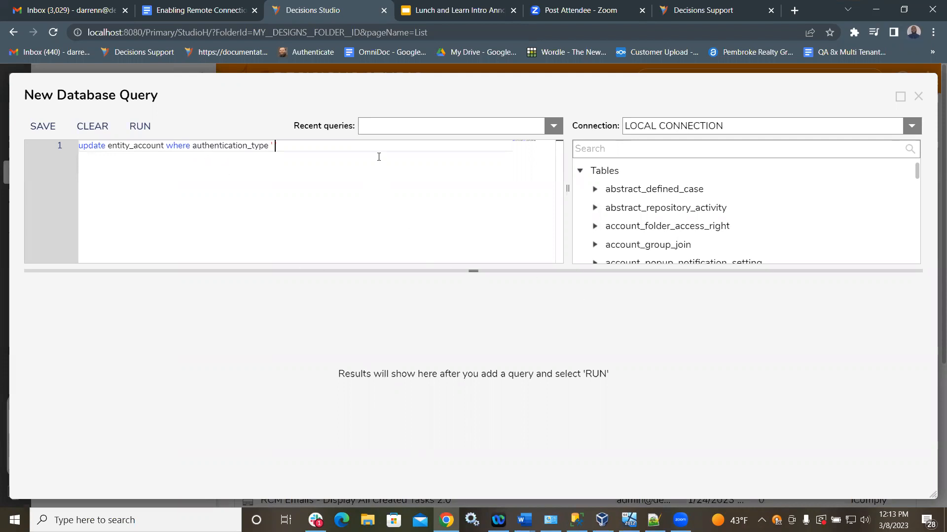
Replace the drafted update statement with "select * from entity_account" and run the query.
drag(322, 151, 142, 139)
click(306, 146)
click(53, 147)
text(sele)
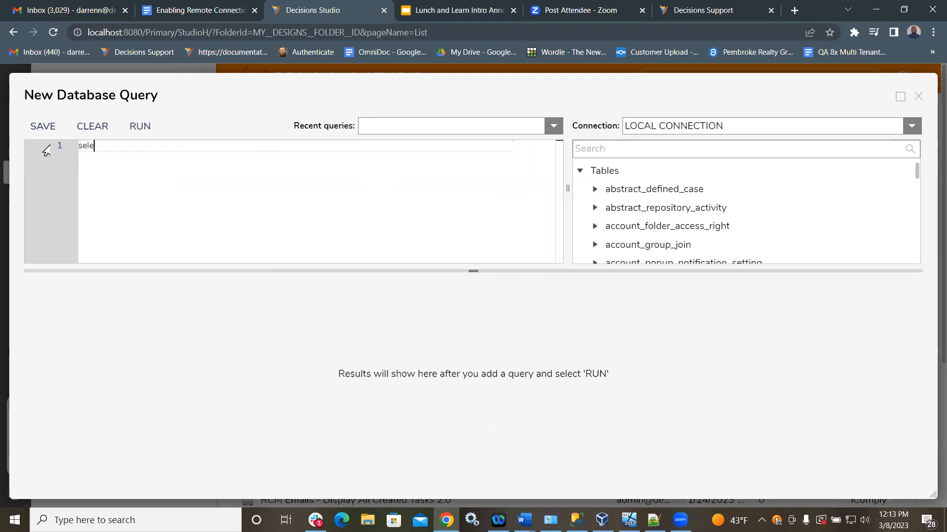
text(ct * from entity_account)
click(134, 125)
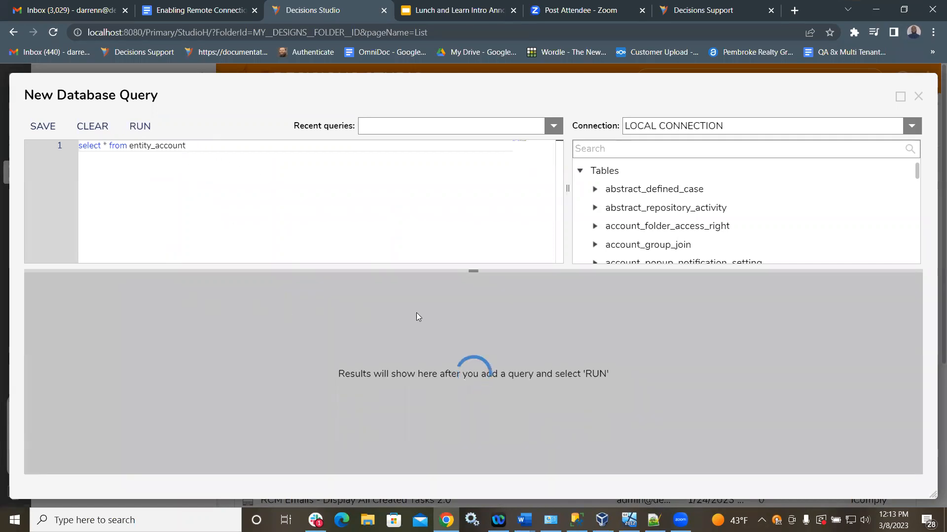
Examine the authentication_type values of all accounts in the query results, along with the remaining account columns.
drag(489, 270, 472, 256)
drag(88, 454, 163, 469)
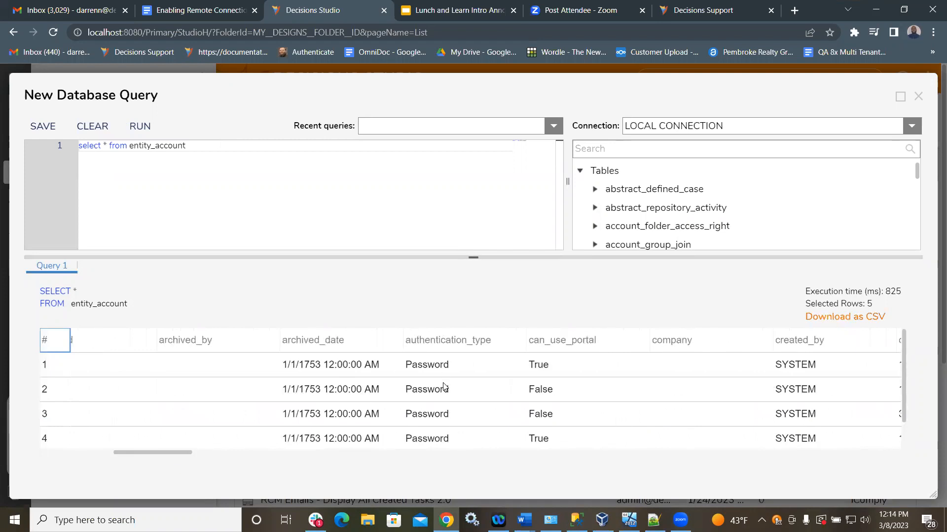
scroll(444, 387, down, 1)
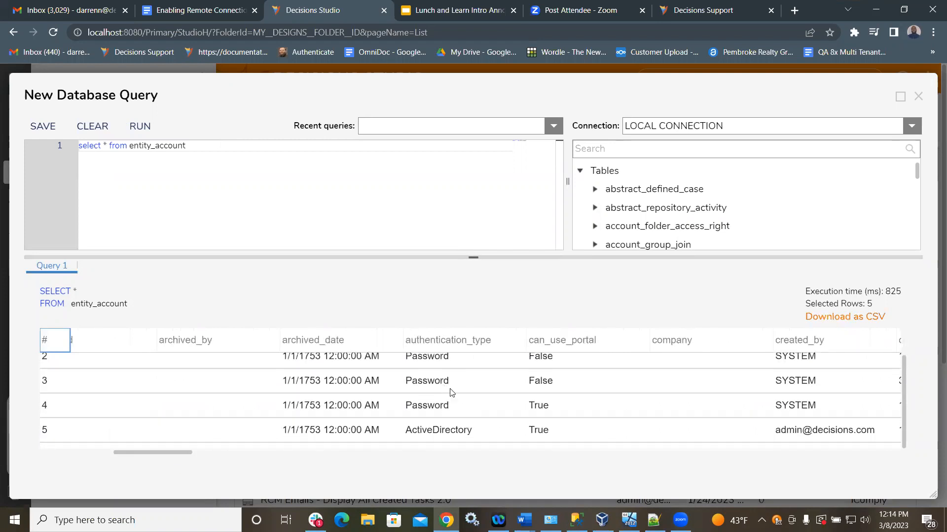
scroll(458, 387, up, 1)
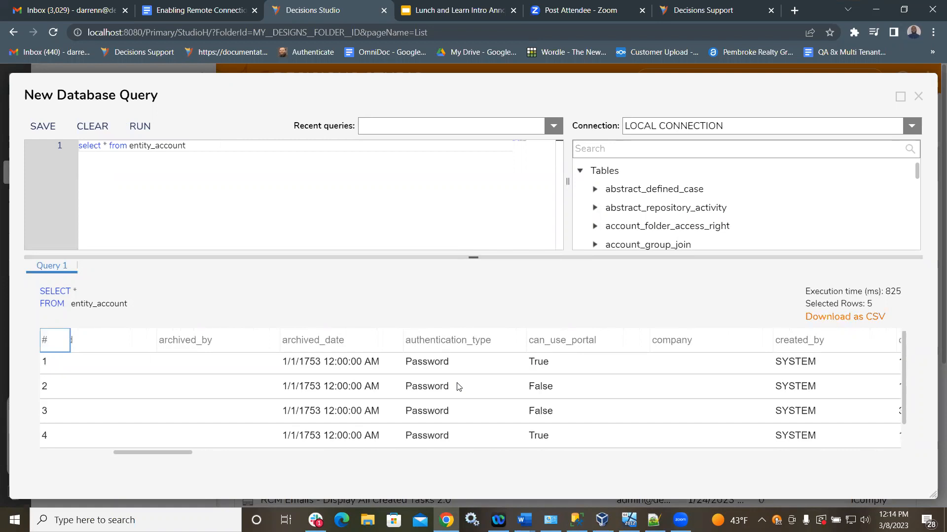
scroll(458, 373, down, 1)
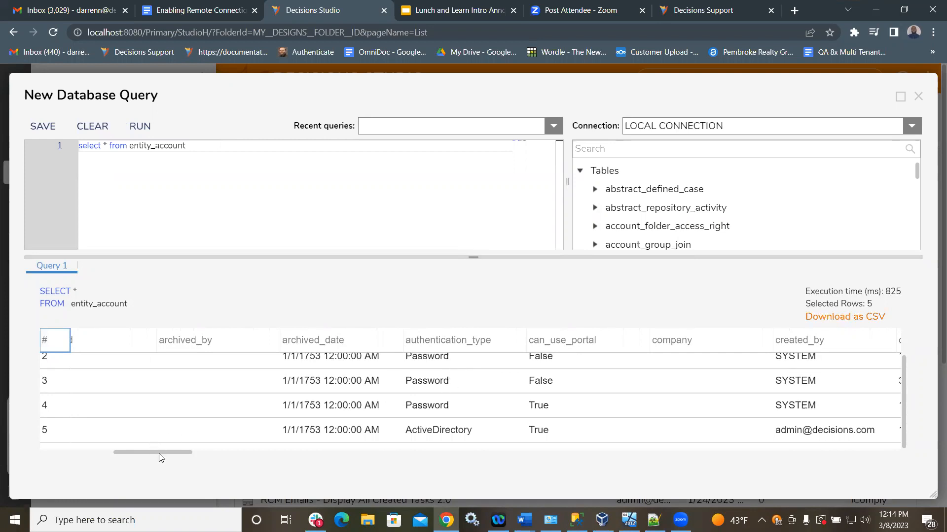
drag(161, 453, 184, 453)
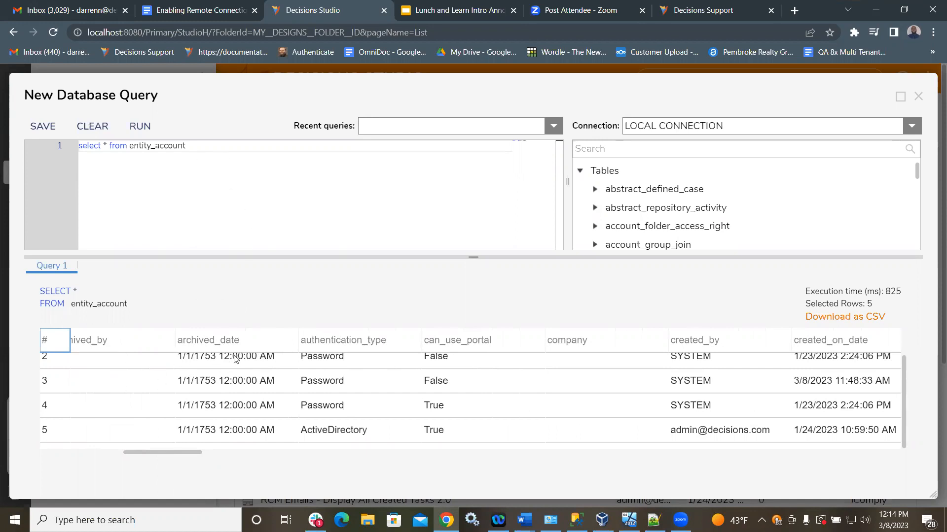
mouse_move(190, 452)
mouse_down()
mouse_move(108, 454)
mouse_move(203, 448)
mouse_up()
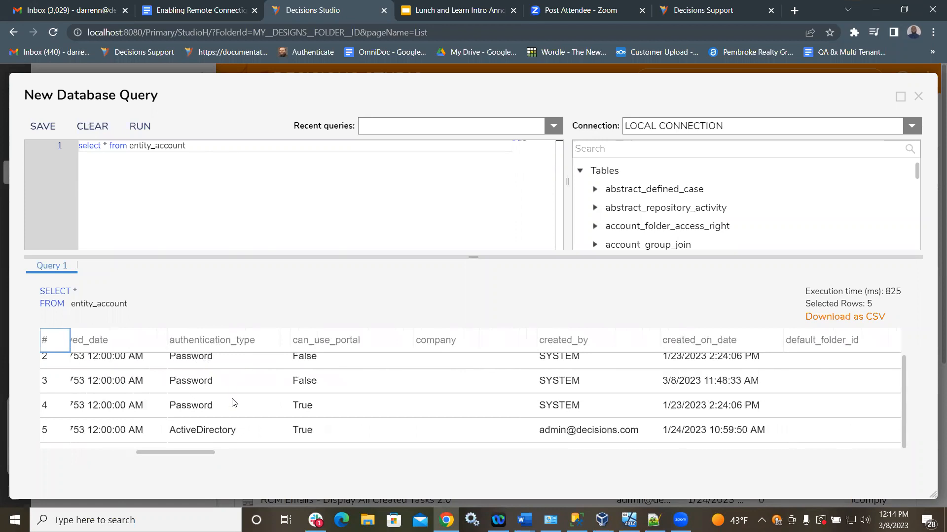
scroll(204, 414, up, 1)
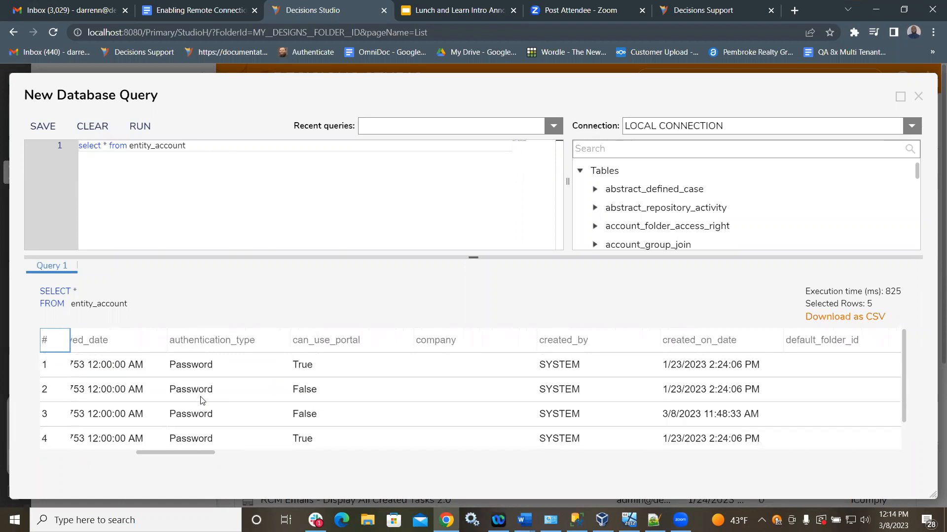
scroll(226, 392, down, 1)
scroll(221, 374, up, 1)
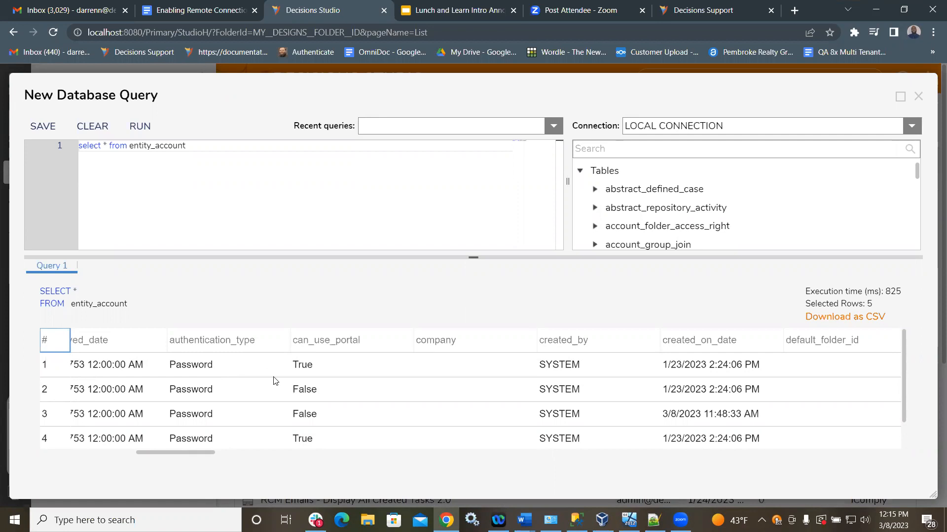
drag(183, 459, 295, 463)
scroll(380, 417, down, 1)
scroll(375, 421, up, 1)
drag(290, 451, 351, 452)
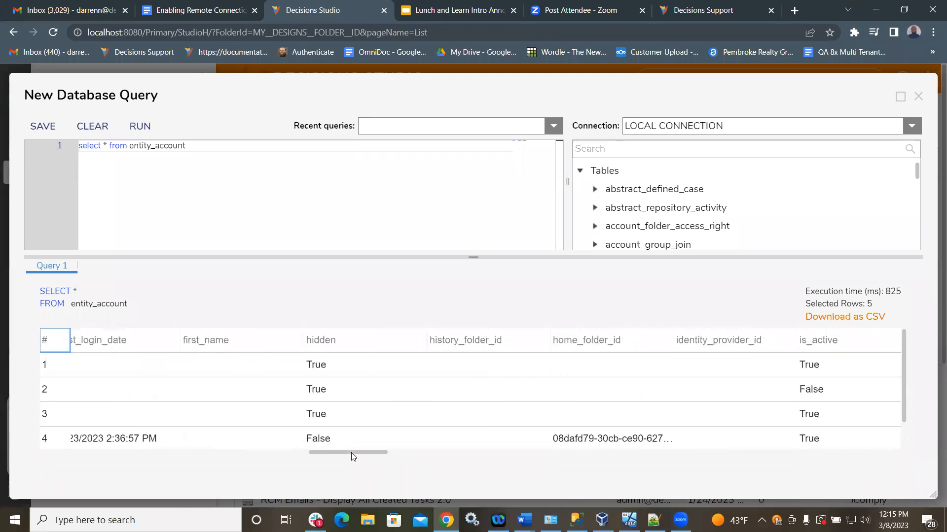
mouse_move(351, 453)
mouse_down()
mouse_move(367, 452)
mouse_move(341, 451)
mouse_up()
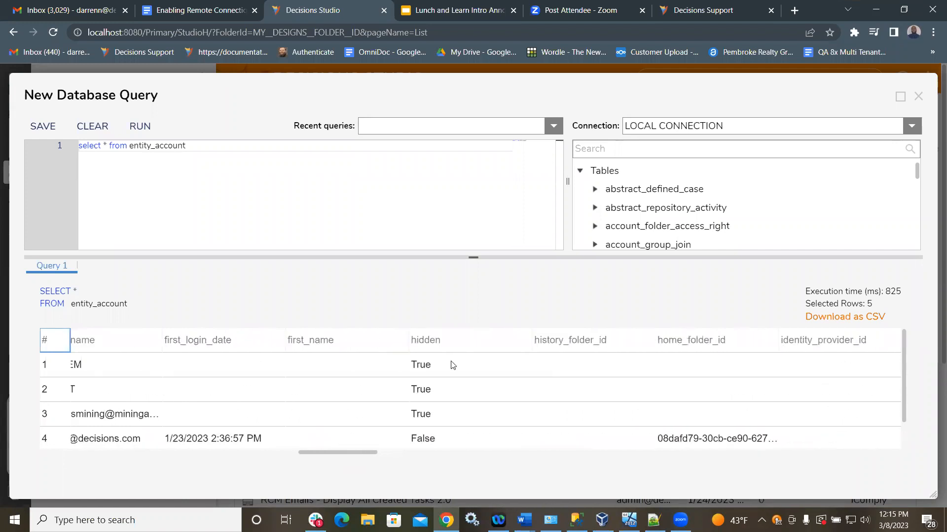
Search the local connection's tables and views for SSO, and clear the search to return to the Tables list.
click(695, 145)
text(SSO)
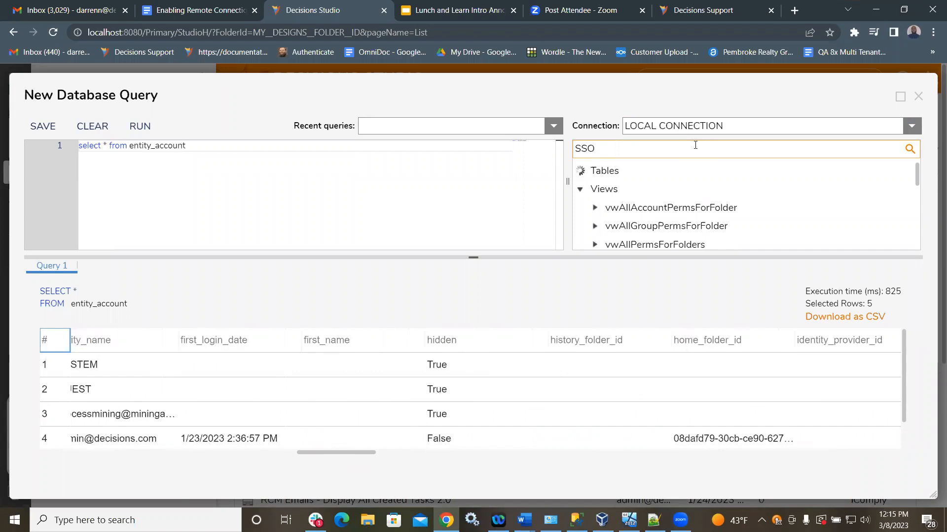
drag(669, 151, 532, 168)
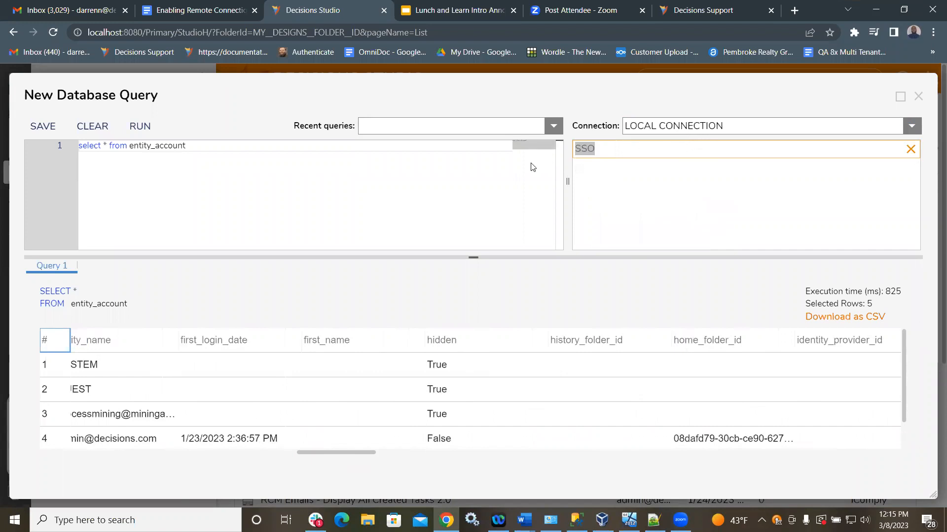
key(BackSpace)
click(585, 173)
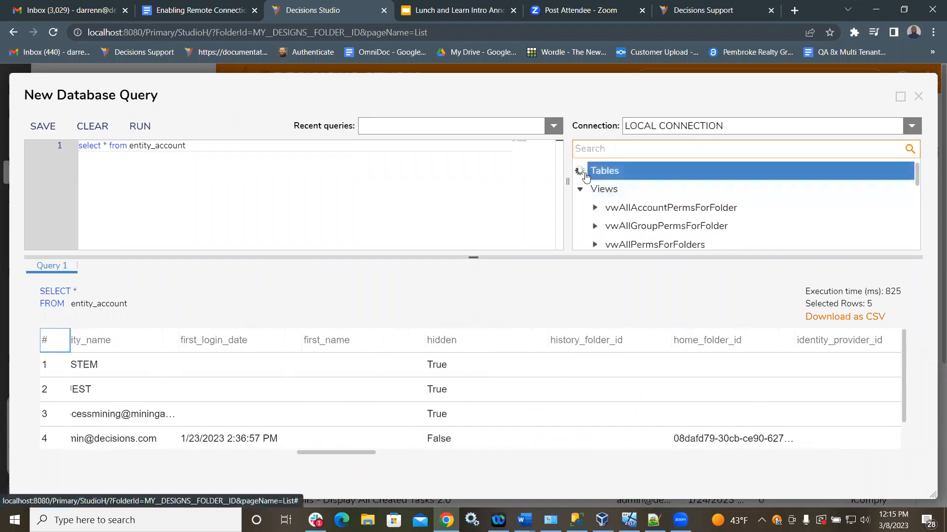
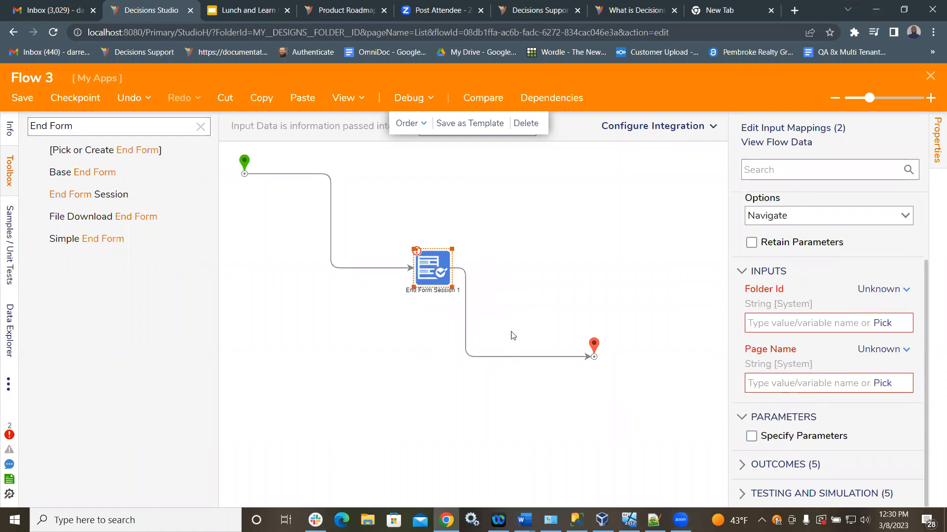
Insert a [Pick or Create Form] step after the start of Flow 3 and position End Form Session 1 beside it.
drag(427, 267, 449, 266)
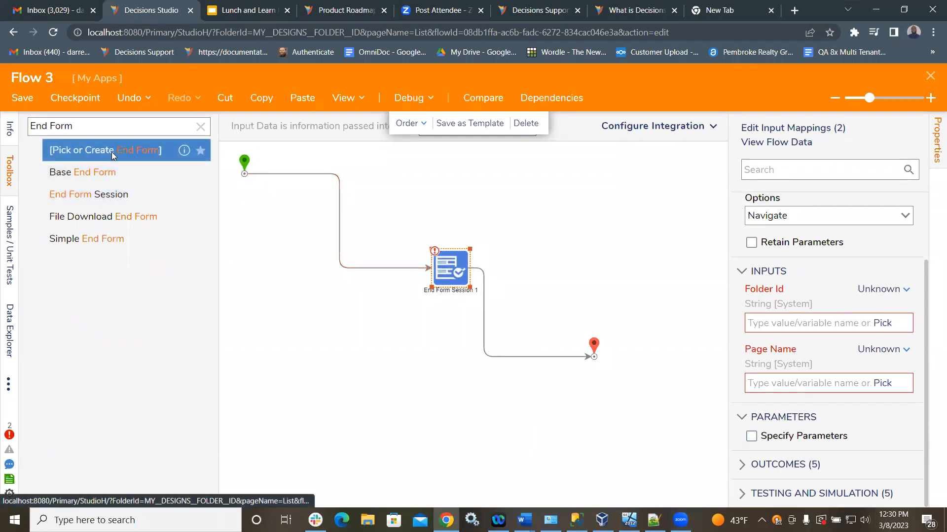
drag(106, 150, 109, 231)
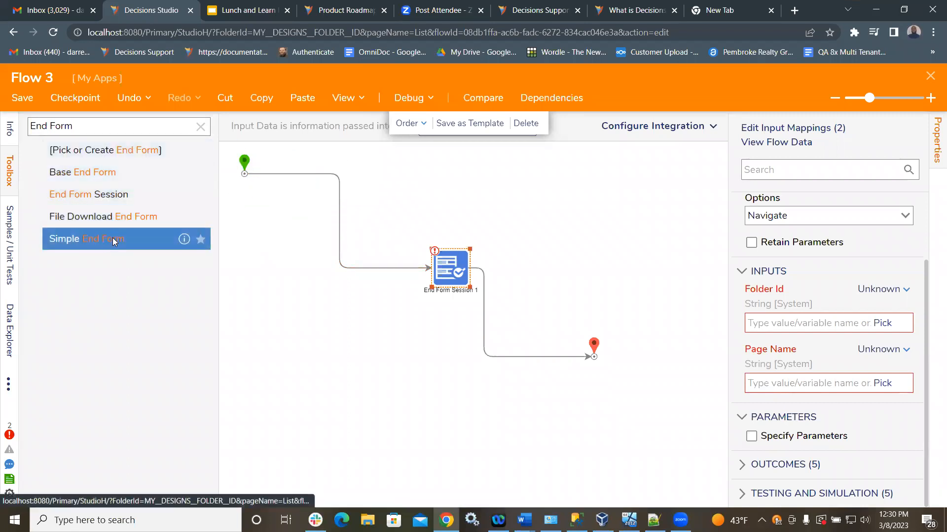
triple_click(132, 130)
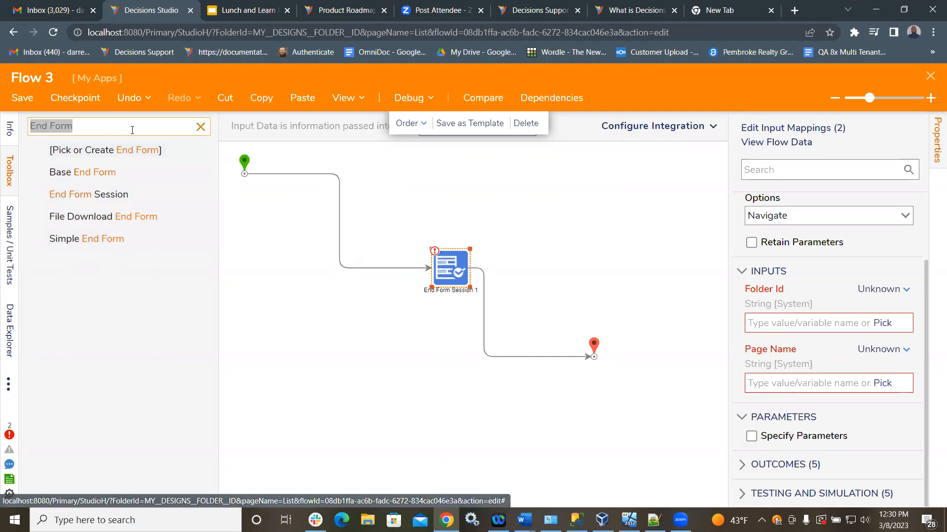
text(Form)
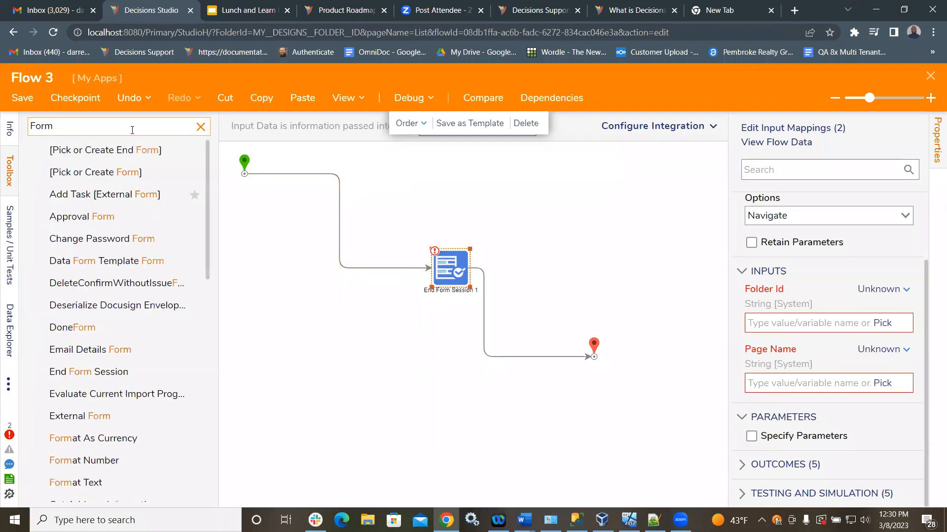
drag(120, 169, 345, 230)
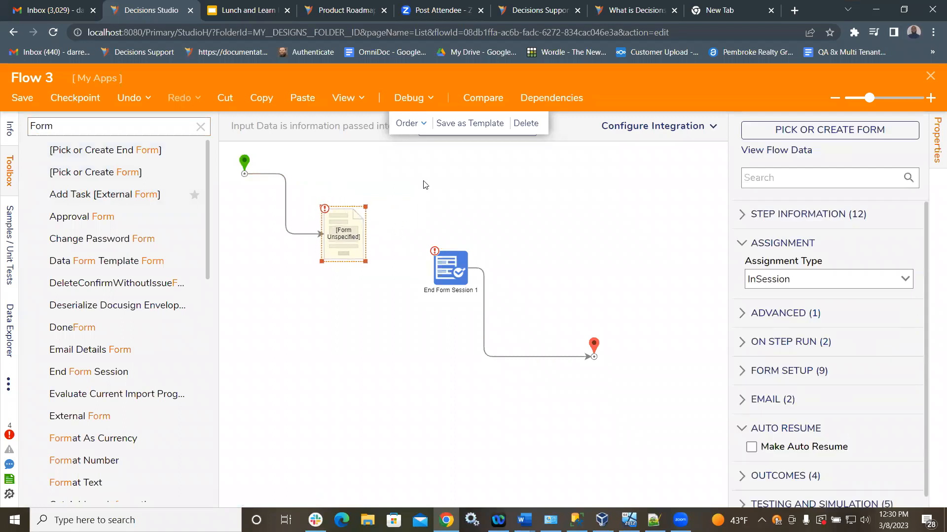
click(461, 263)
drag(444, 282, 412, 248)
Enable specified parameters on End Form Session 1 and add a String [Text] parameter named TestParam1.
scroll(915, 273, down, 3)
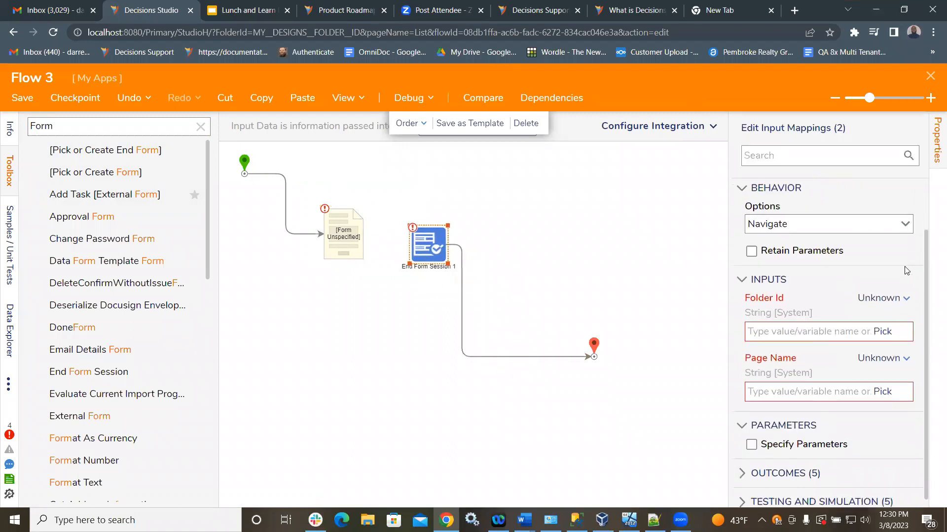
click(767, 441)
scroll(789, 434, down, 1)
click(900, 431)
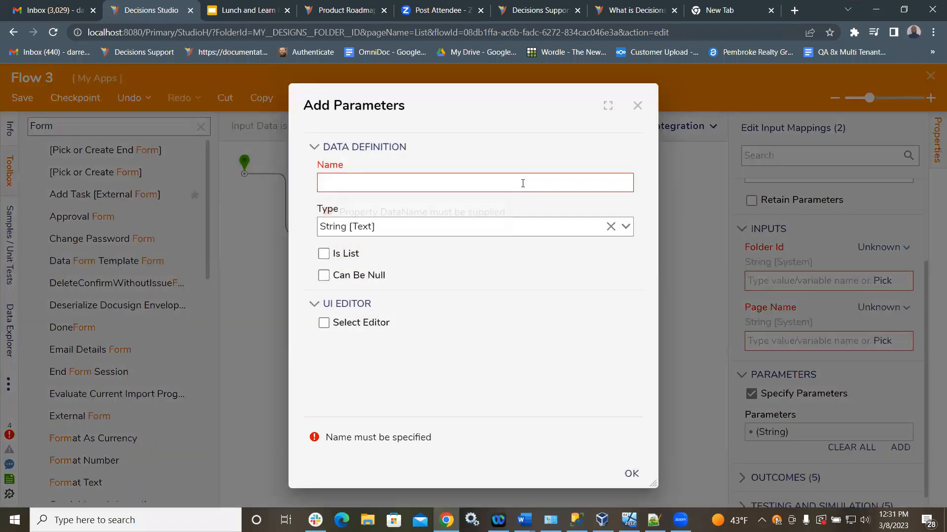
text(TestPa)
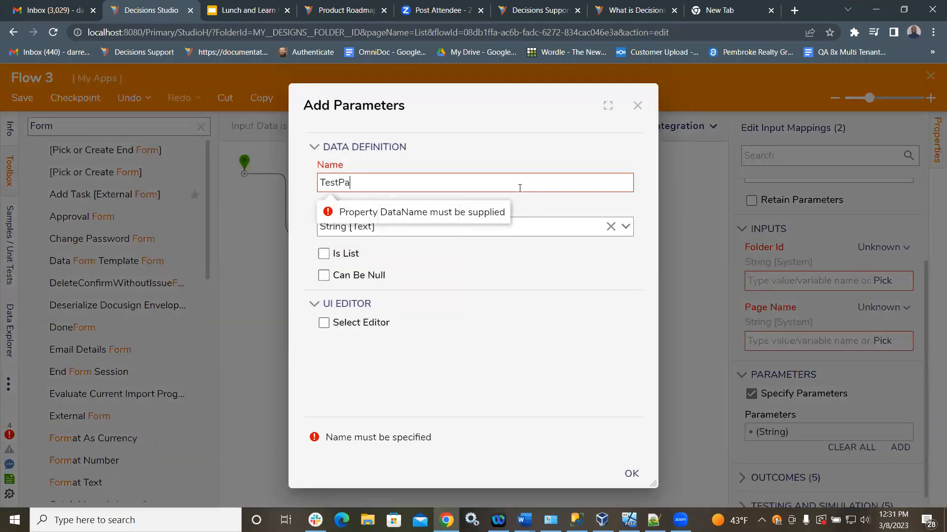
text(ram1)
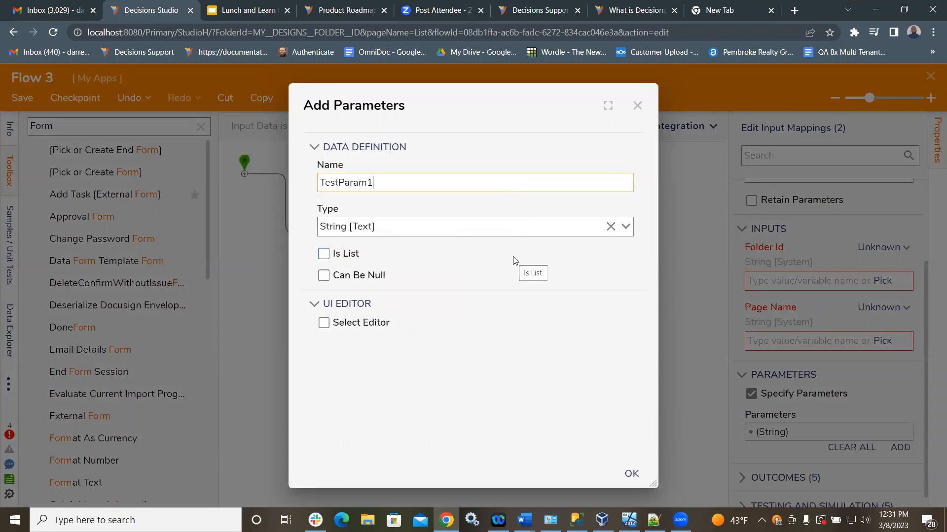
click(632, 473)
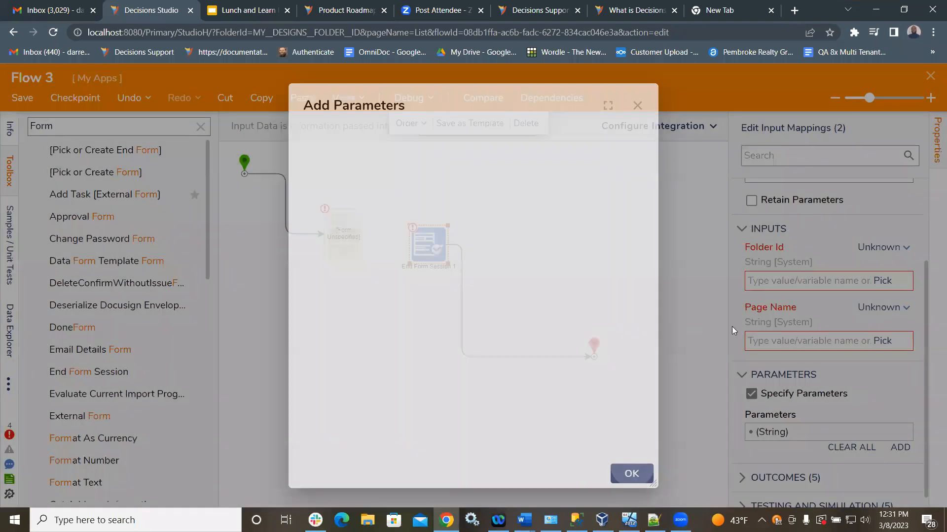
Set the Test Param1, Page Name and Folder Id input mappings of End Form Session 1 to Ignore.
scroll(933, 288, down, 2)
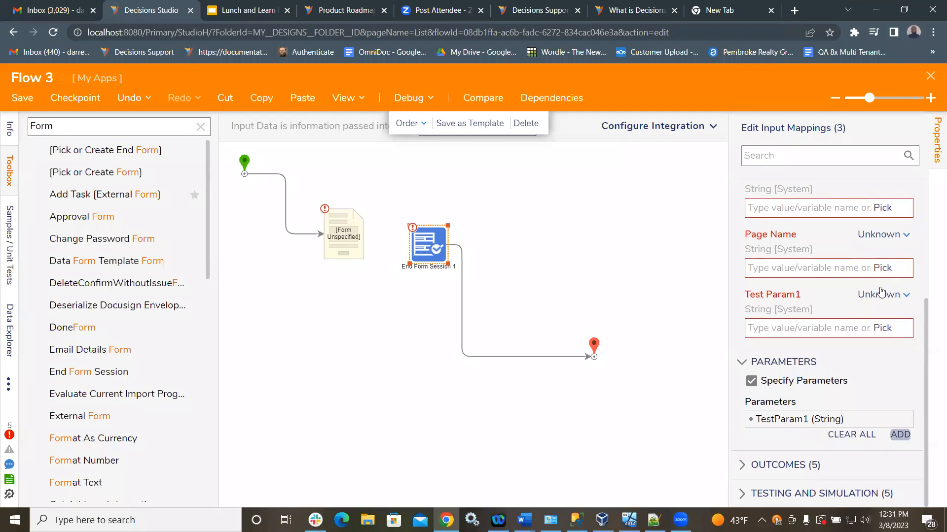
click(870, 296)
click(771, 282)
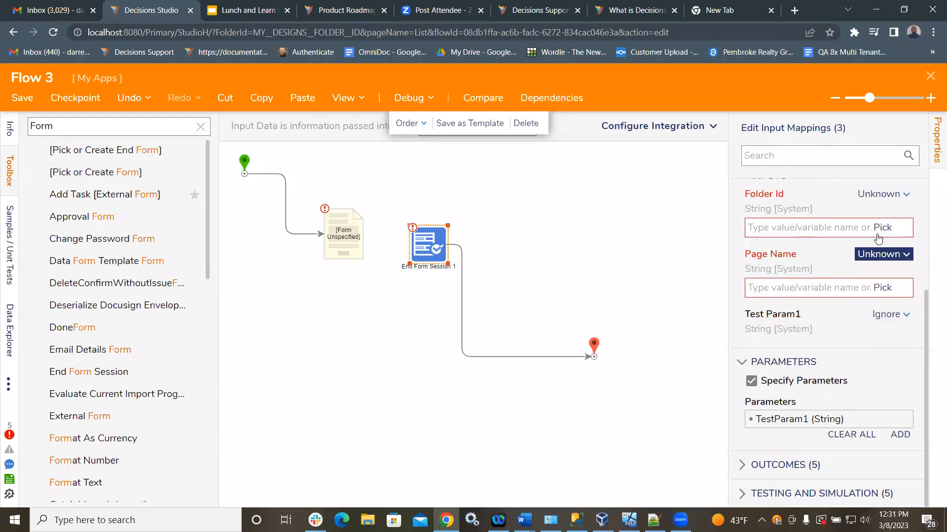
click(885, 264)
click(776, 243)
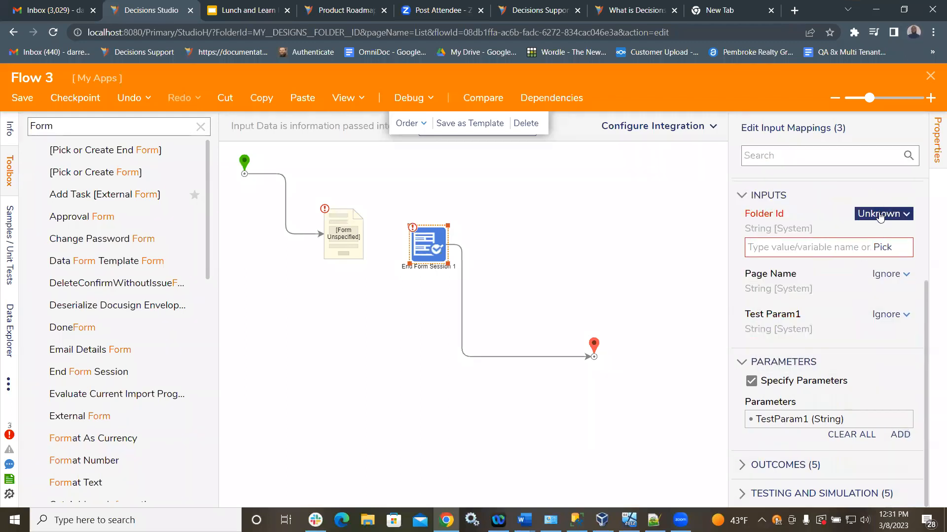
click(881, 215)
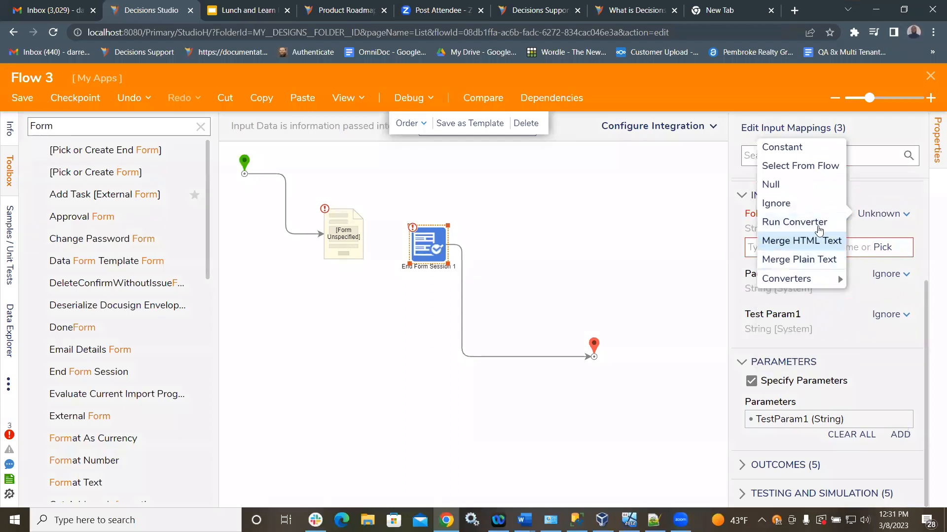
click(883, 248)
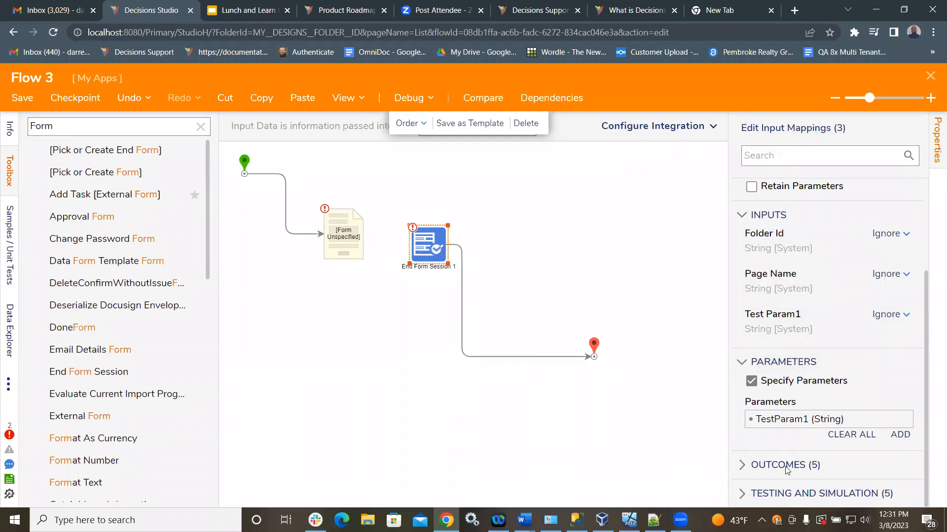
Examine the Outcomes and Testing and Simulation settings of End Form Session 1.
click(758, 465)
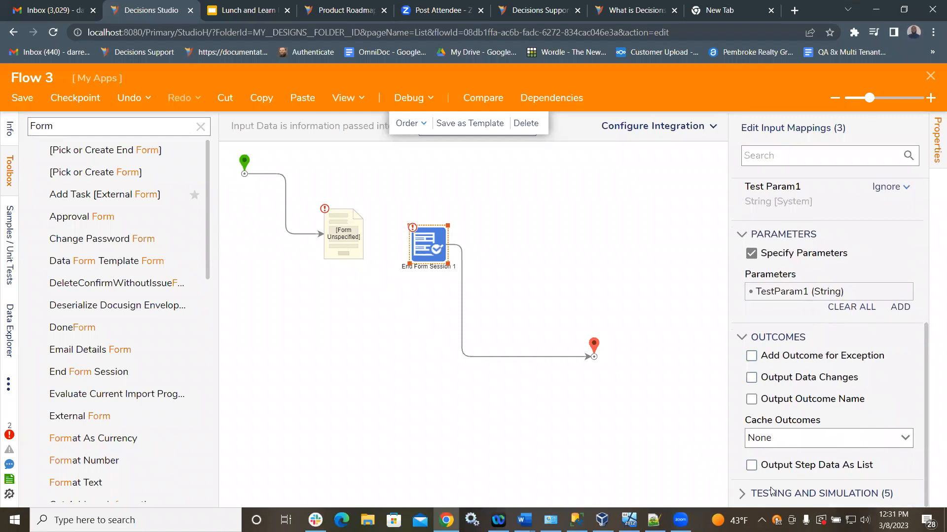
click(747, 495)
scroll(838, 286, up, 5)
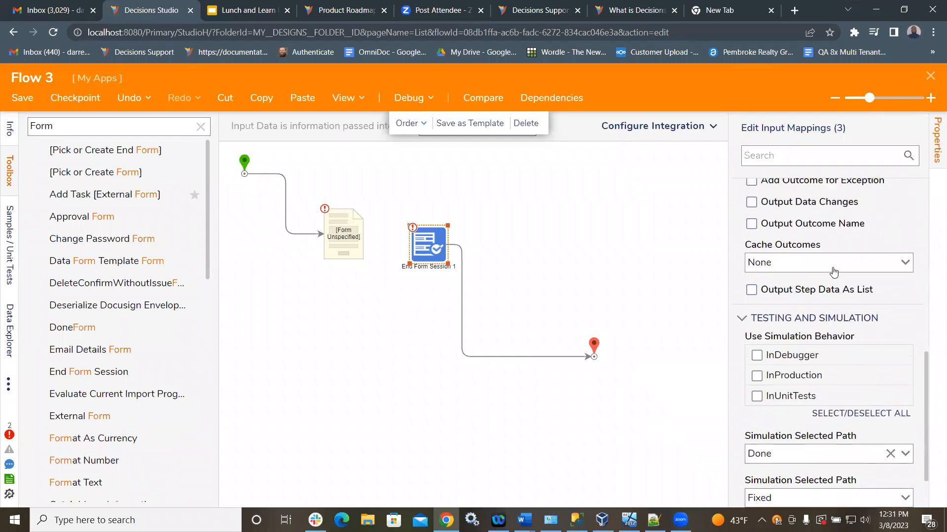
scroll(844, 285, up, 4)
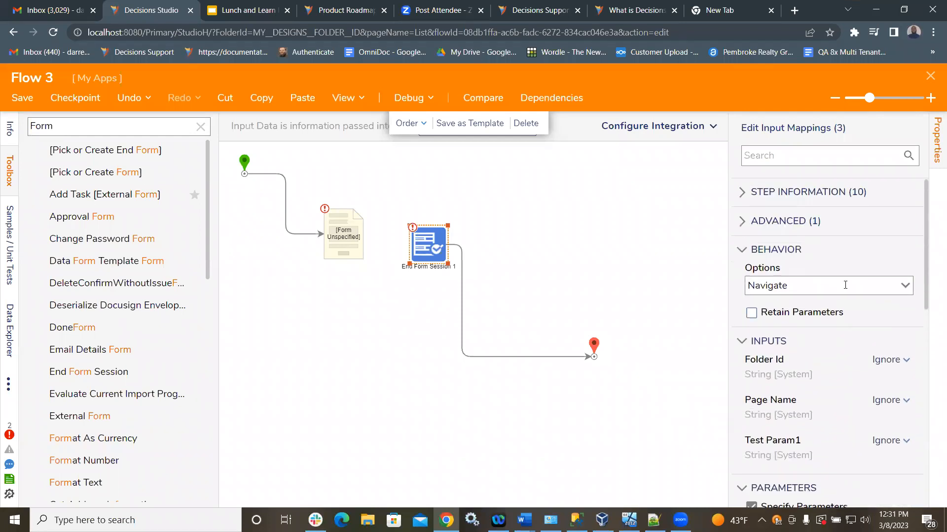
click(334, 247)
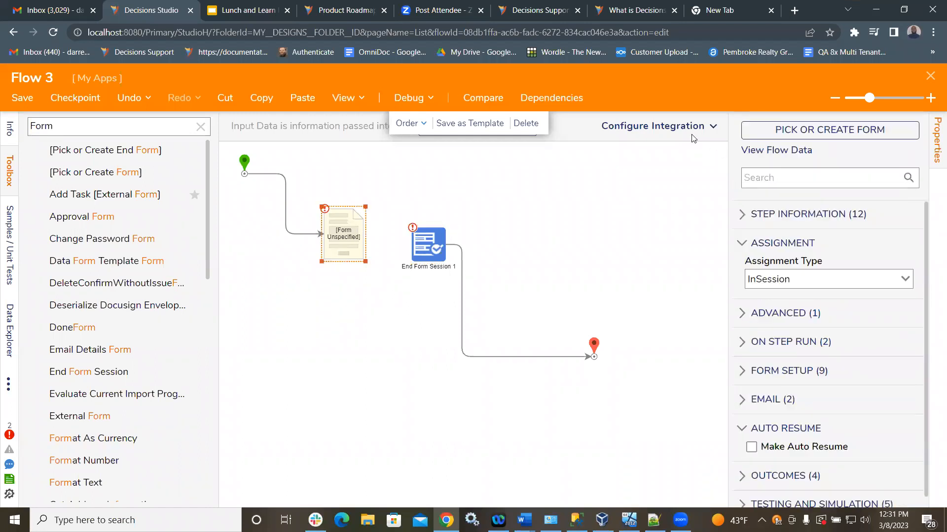
click(787, 132)
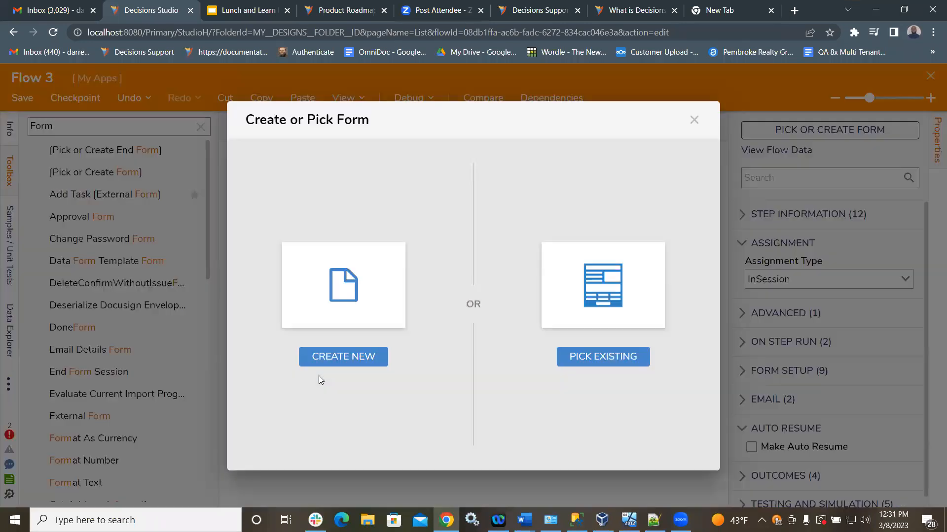
click(692, 123)
Turn on Retain Parameters for End Form Session 1 and review its outcome options.
click(436, 243)
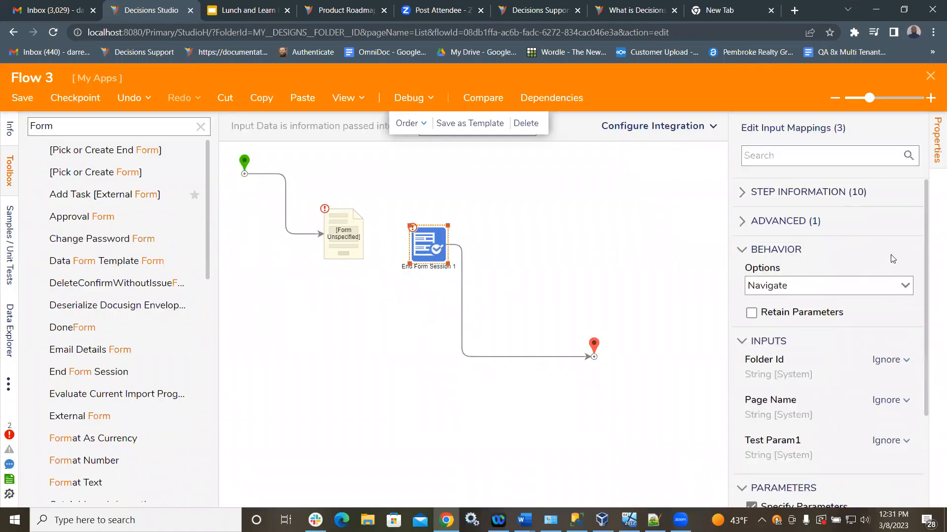
scroll(892, 258, down, 1)
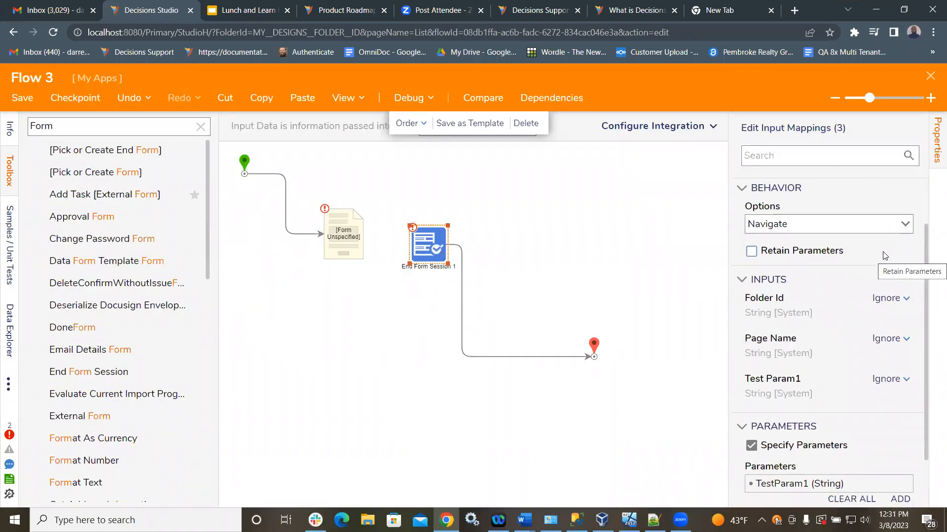
scroll(909, 260, down, 1)
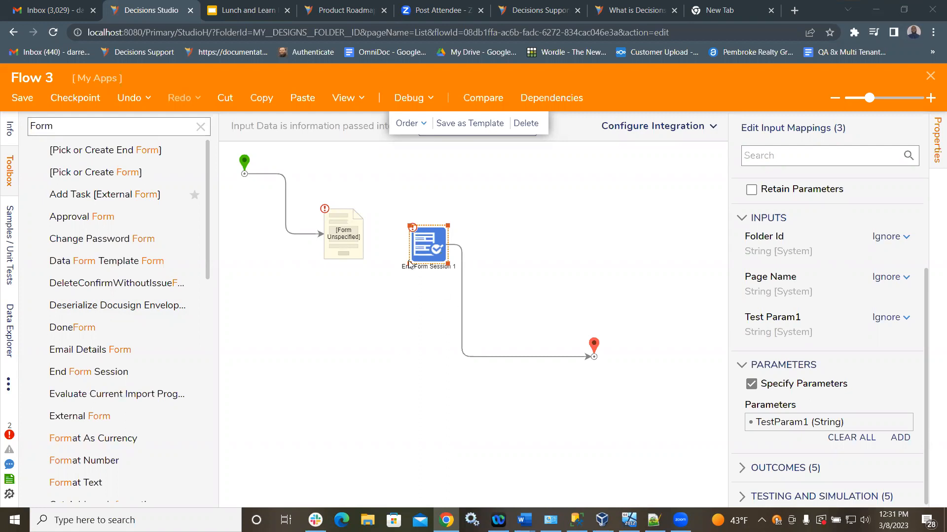
scroll(897, 332, up, 1)
scroll(898, 333, up, 3)
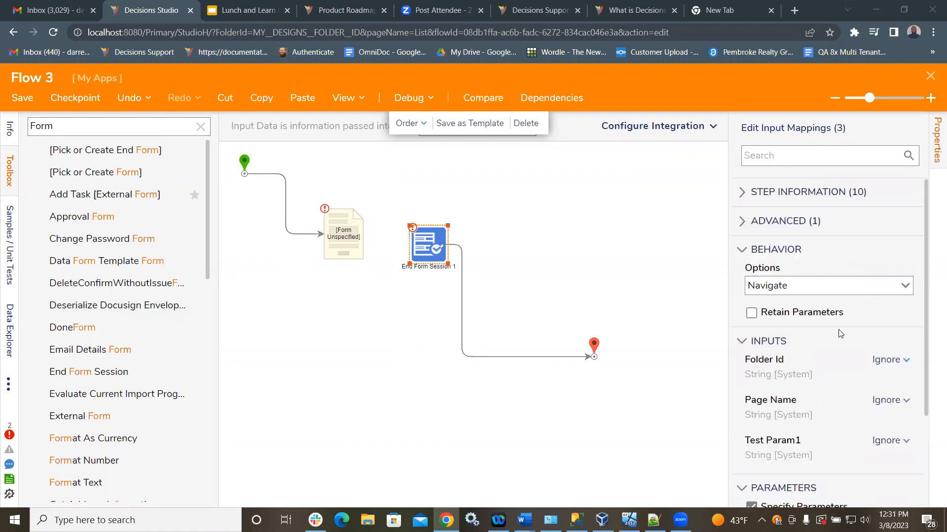
click(800, 317)
scroll(860, 350, down, 3)
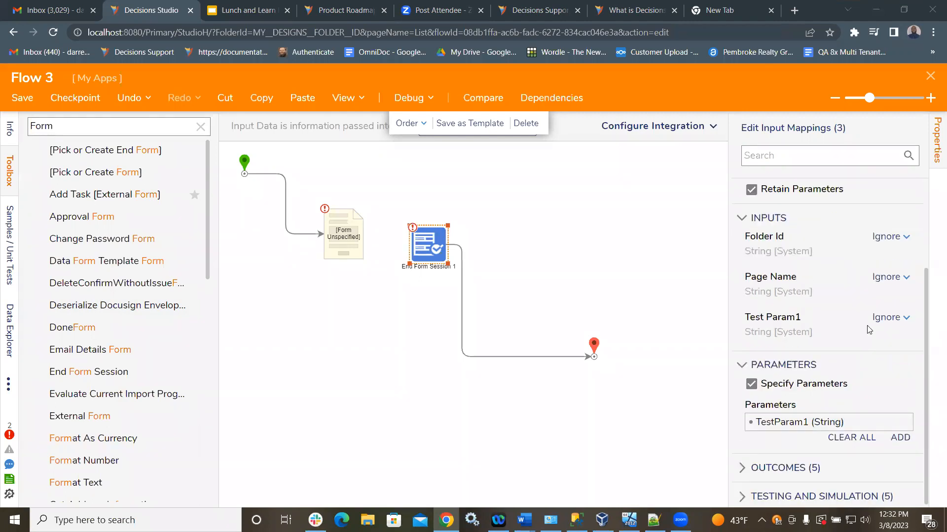
scroll(886, 351, down, 1)
click(779, 464)
scroll(883, 363, down, 3)
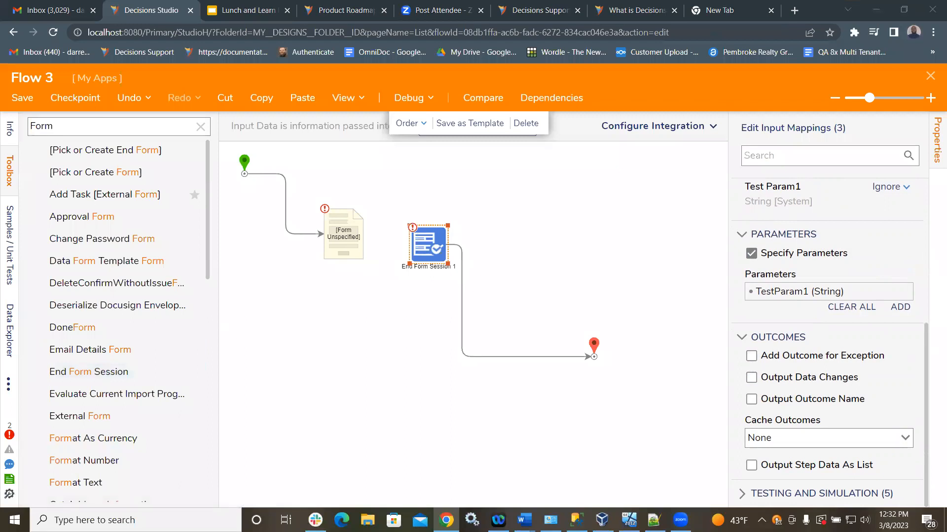
Create a new form of the standard Form type for the unspecified form step in Flow 3.
click(355, 235)
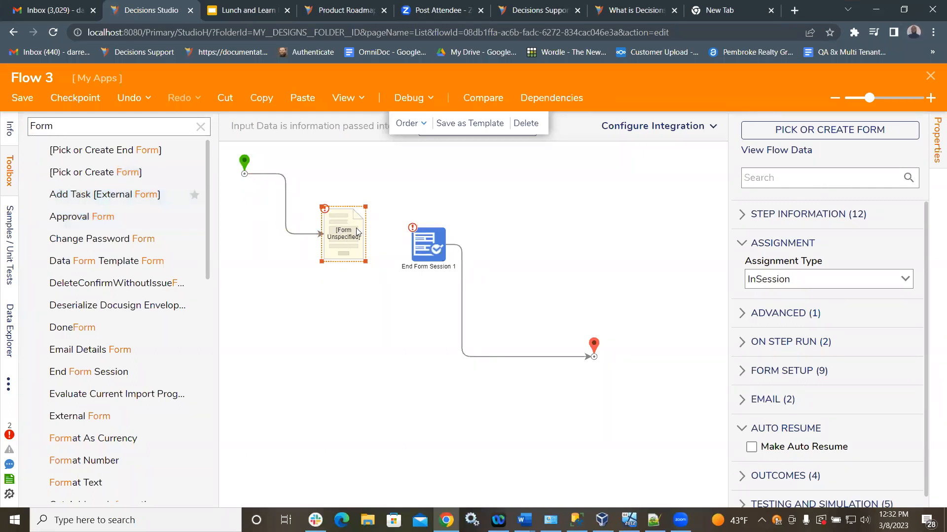
click(863, 132)
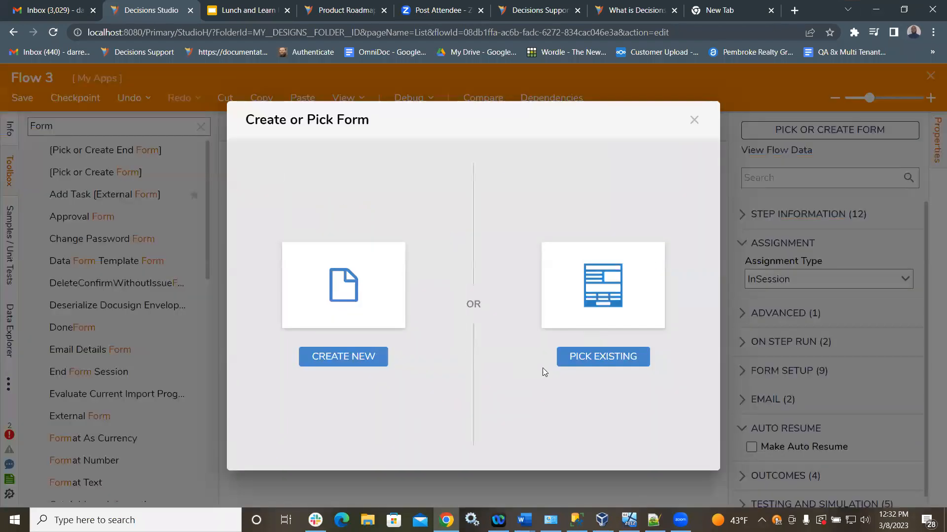
click(316, 357)
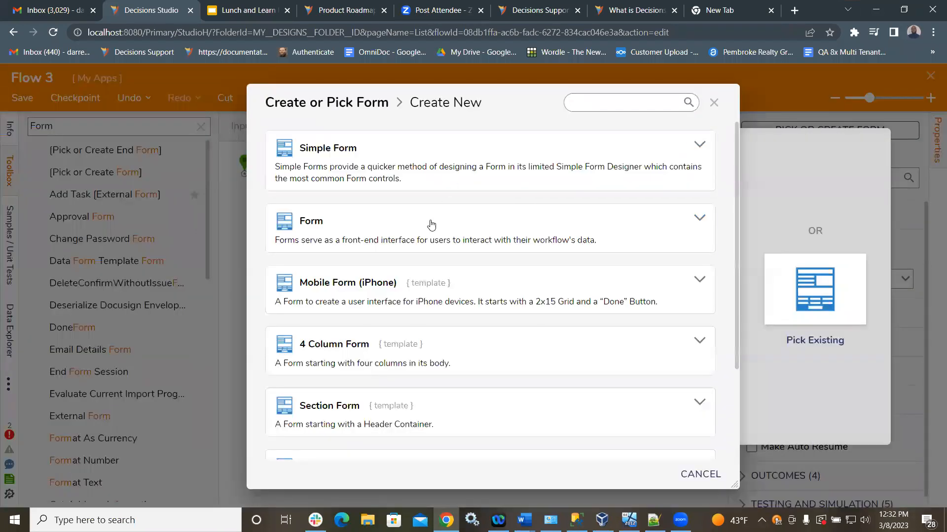
click(431, 228)
click(538, 258)
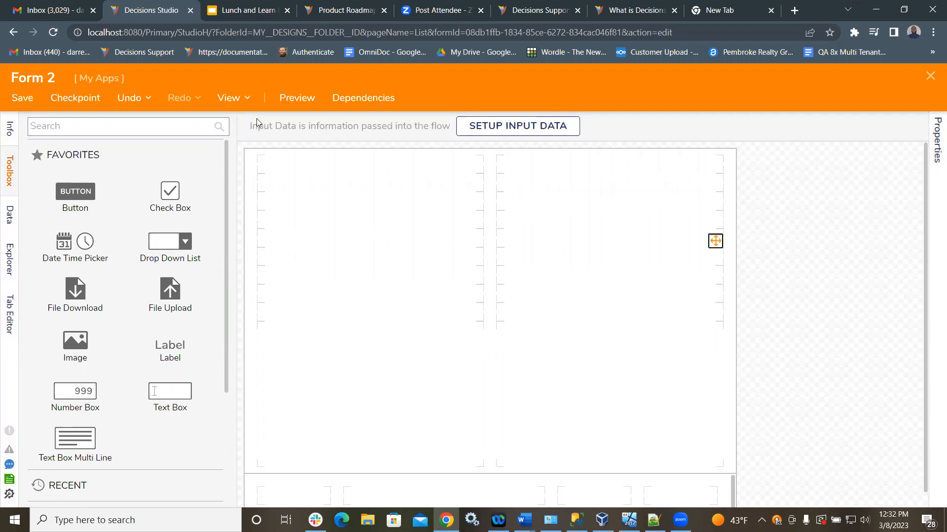
Place a Button in the last cell of the form's bottom row, then close the form designer with the changes saved.
drag(66, 192, 680, 495)
click(931, 75)
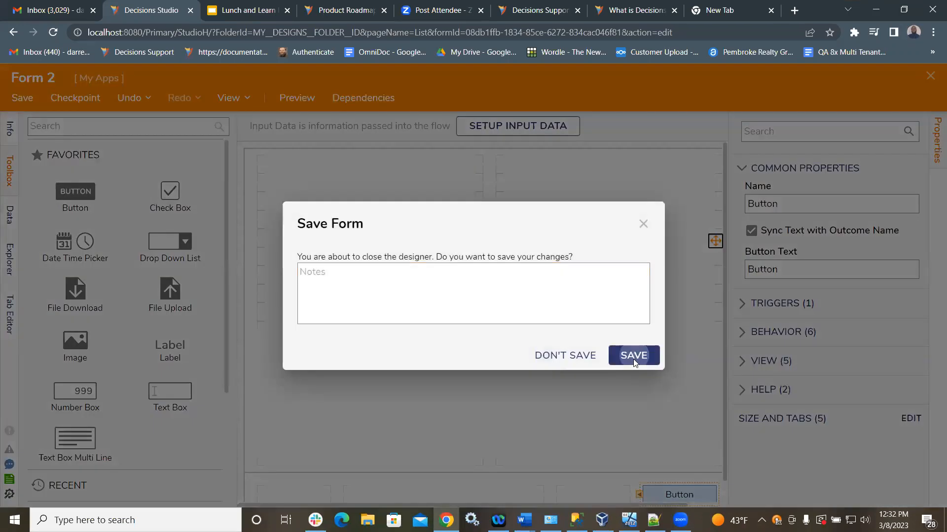
click(633, 357)
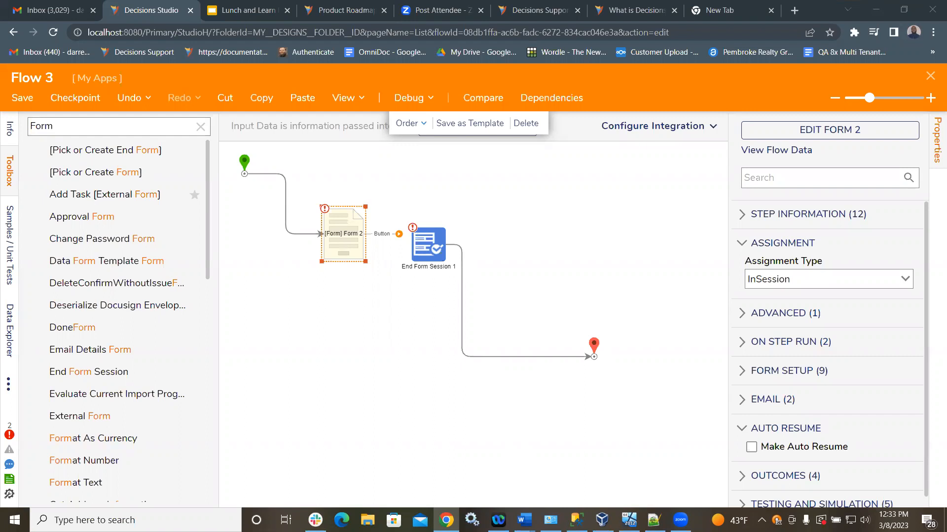
Connect Form 2's Button outcome to End Form Session 1 and review that step's inputs and parameters.
drag(399, 235, 454, 228)
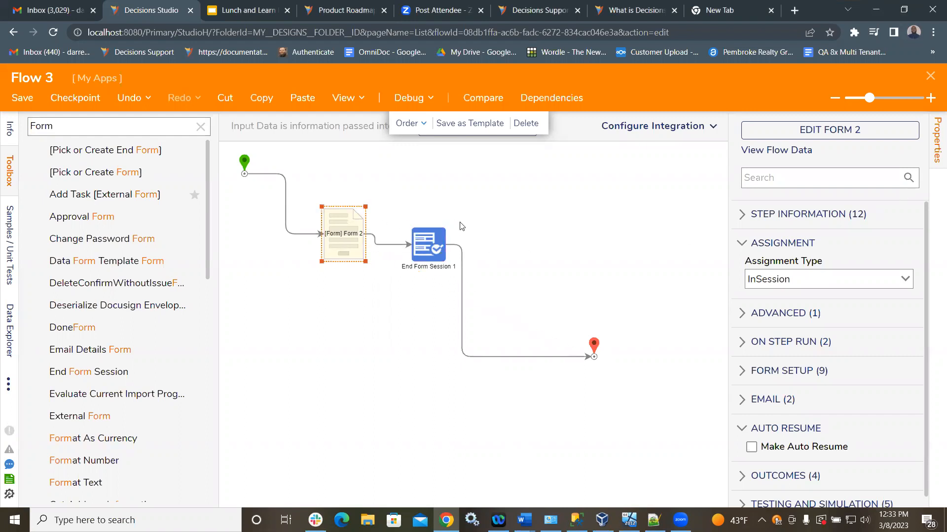
click(416, 242)
scroll(862, 221, down, 3)
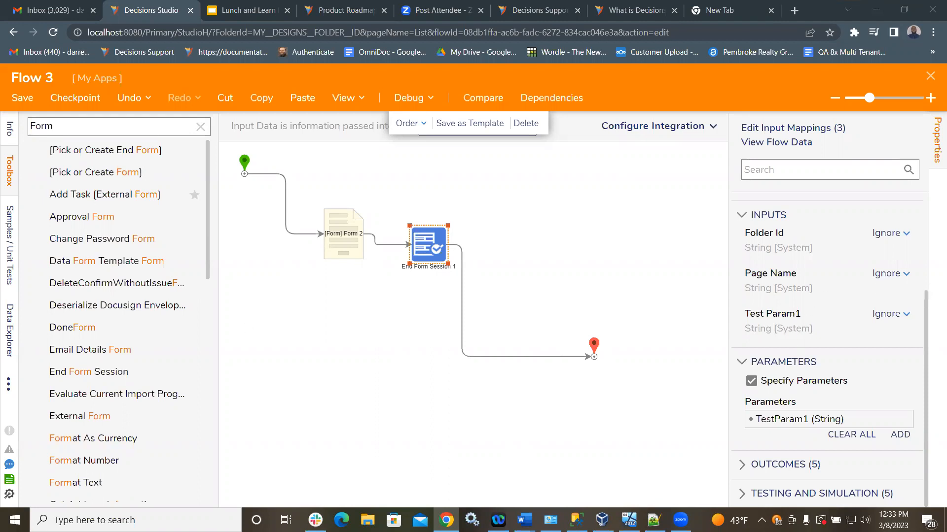
key(alt+Tab)
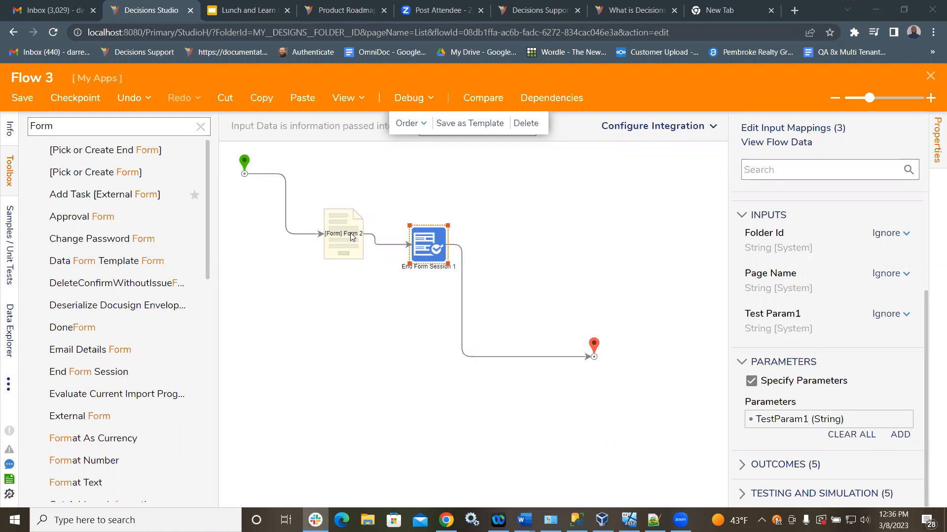
Run Flow 3 in the debugger and submit Form 2 with its Button.
click(414, 100)
click(413, 100)
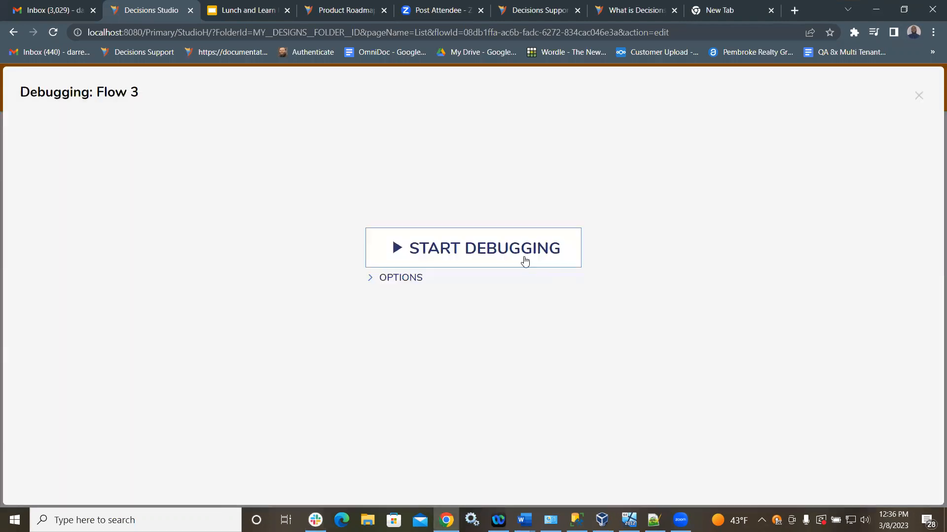
click(523, 258)
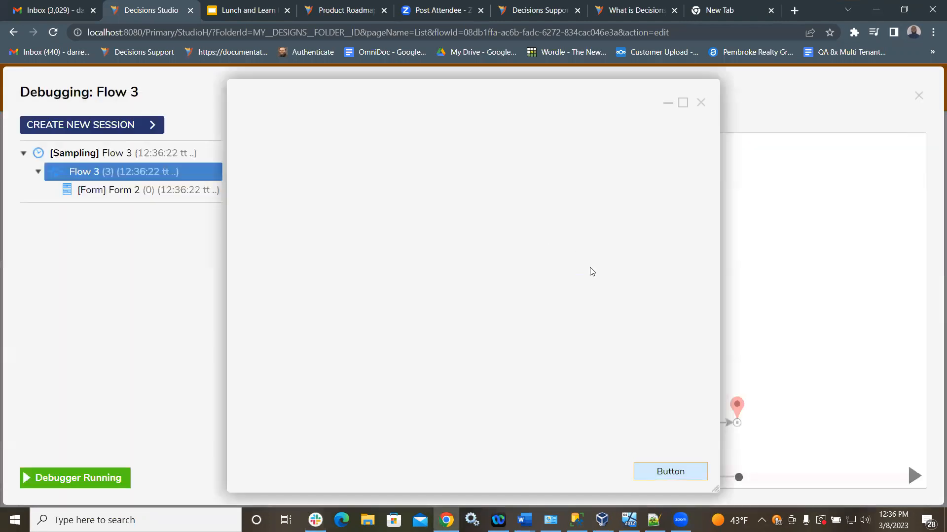
click(670, 472)
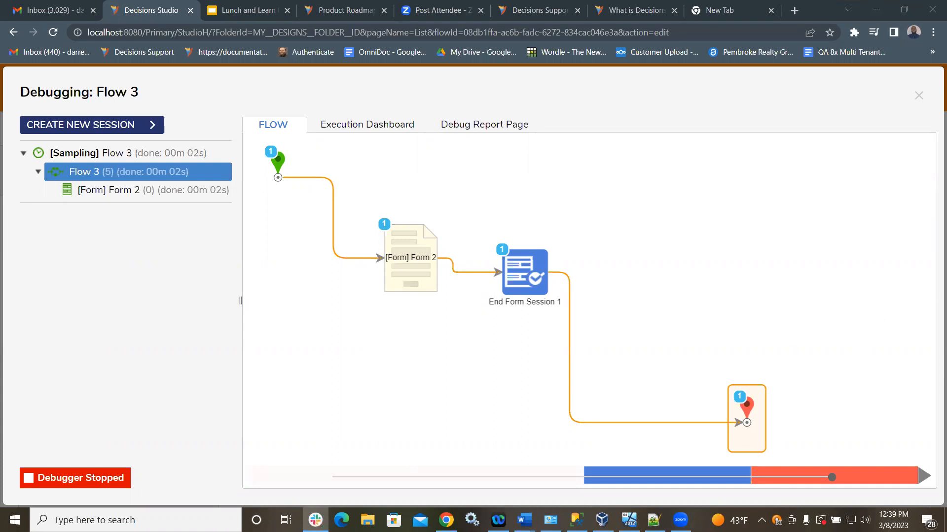
Inspect the output data of End Form Session 1's execution in the debug session, then close it.
click(507, 282)
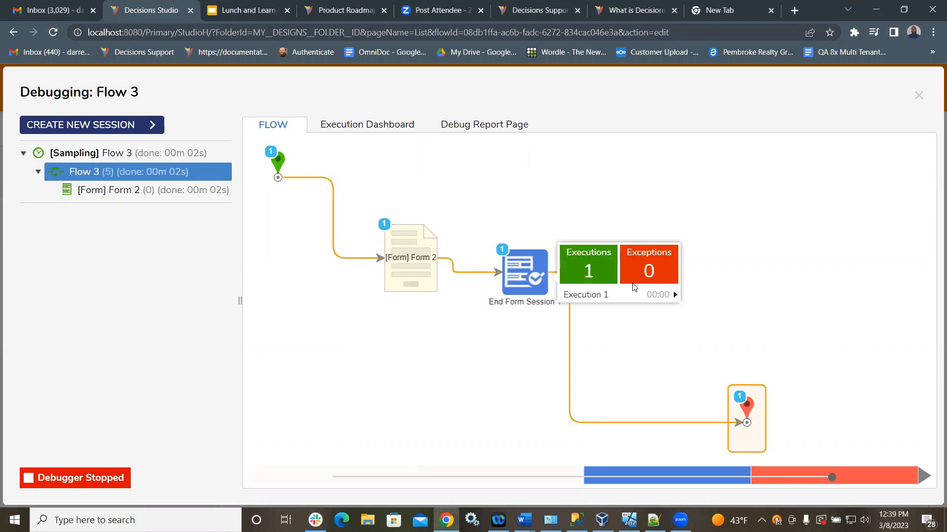
mouse_move(673, 291)
click(719, 304)
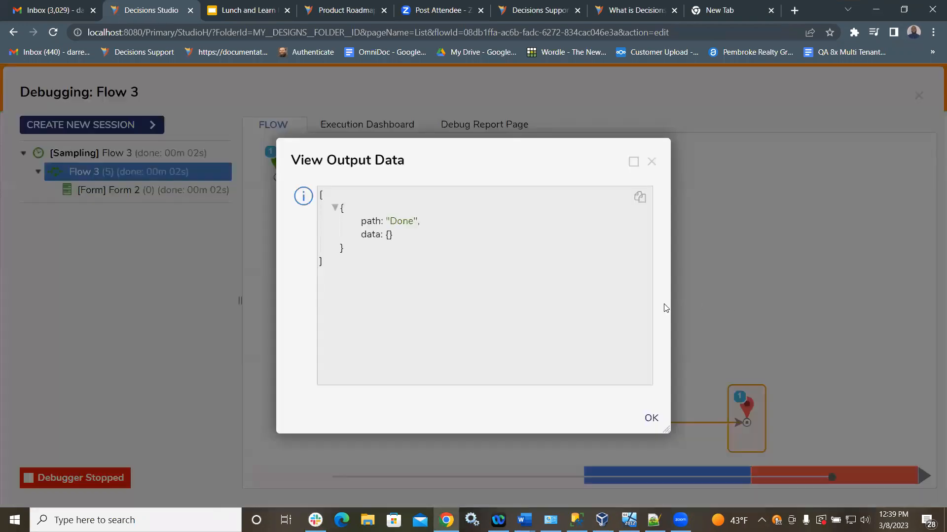
click(650, 417)
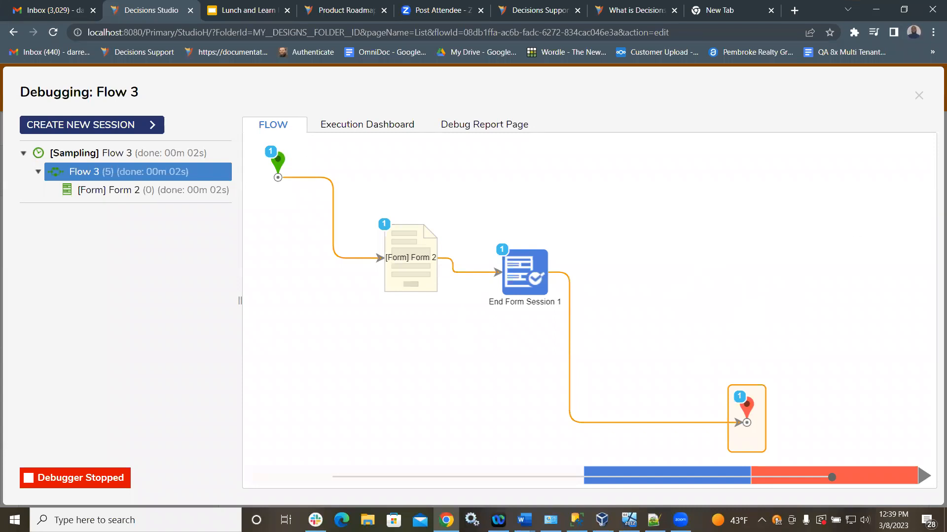